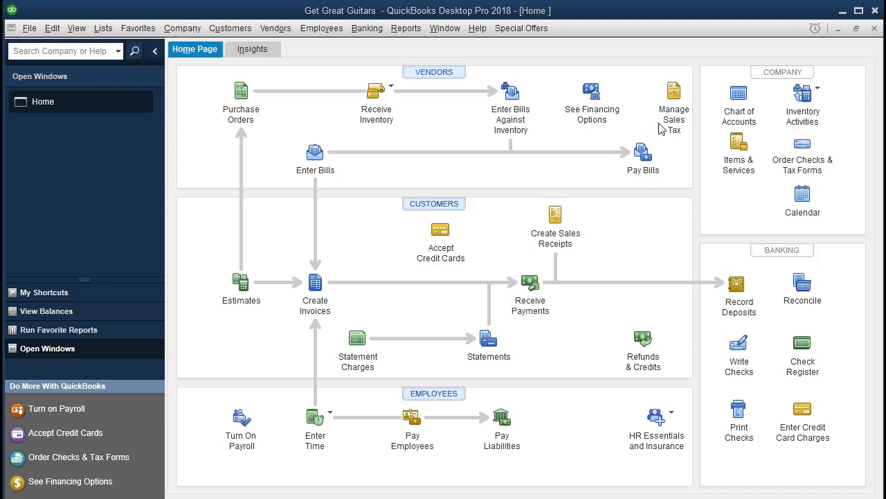
{"action": "left_click", "coordinate": [30, 28]}
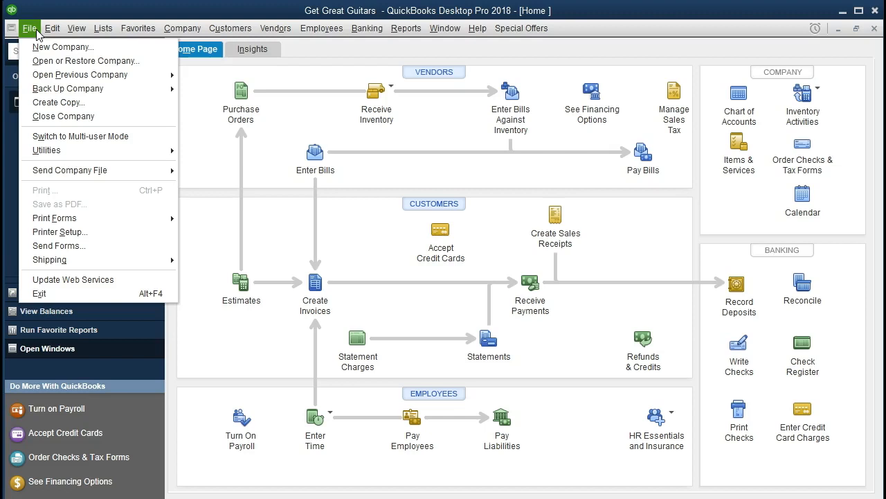
{"action": "left_click", "coordinate": [37, 34]}
{"action": "left_click", "coordinate": [57, 29]}
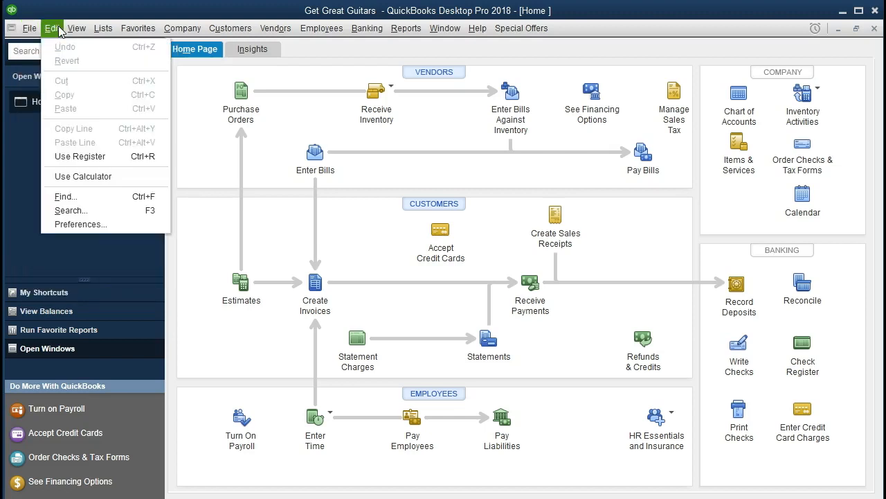
{"action": "mouse_move", "coordinate": [67, 30]}
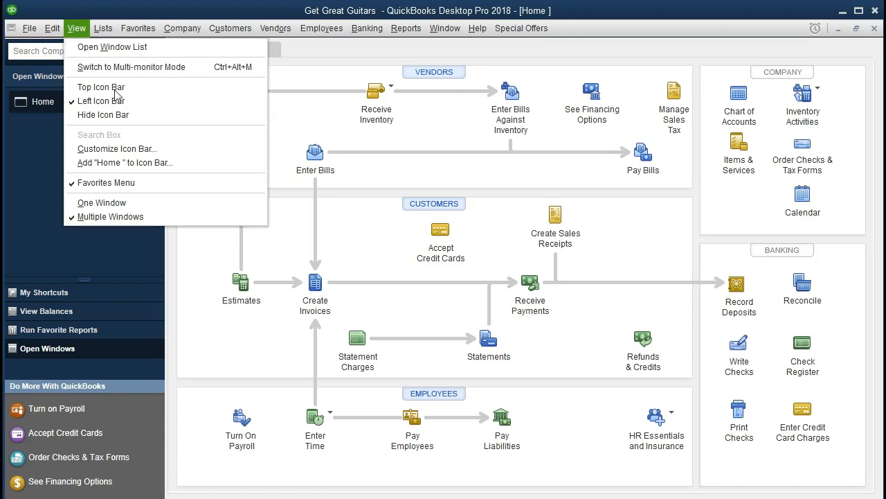
{"action": "left_click", "coordinate": [38, 143]}
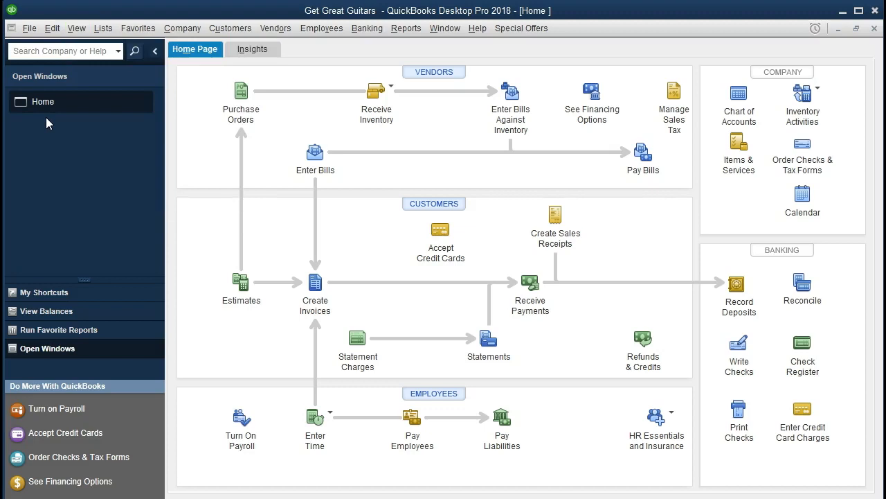
{"action": "left_click", "coordinate": [184, 29]}
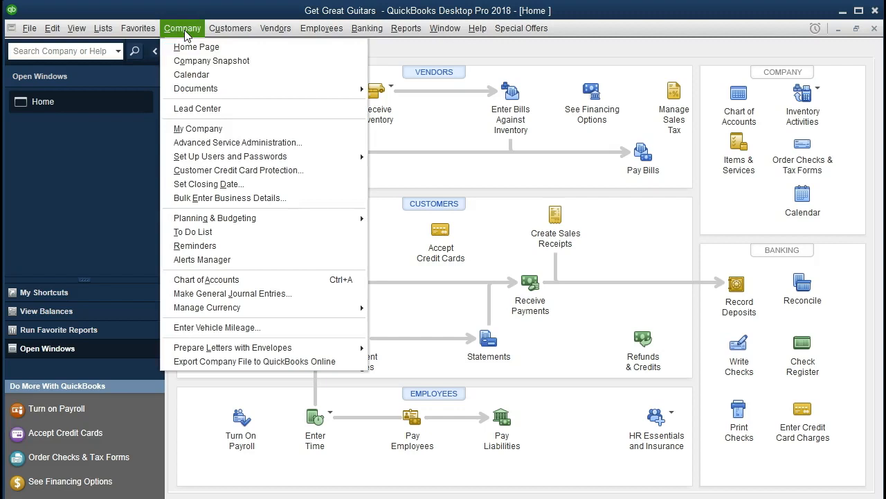
{"action": "left_click", "coordinate": [219, 48]}
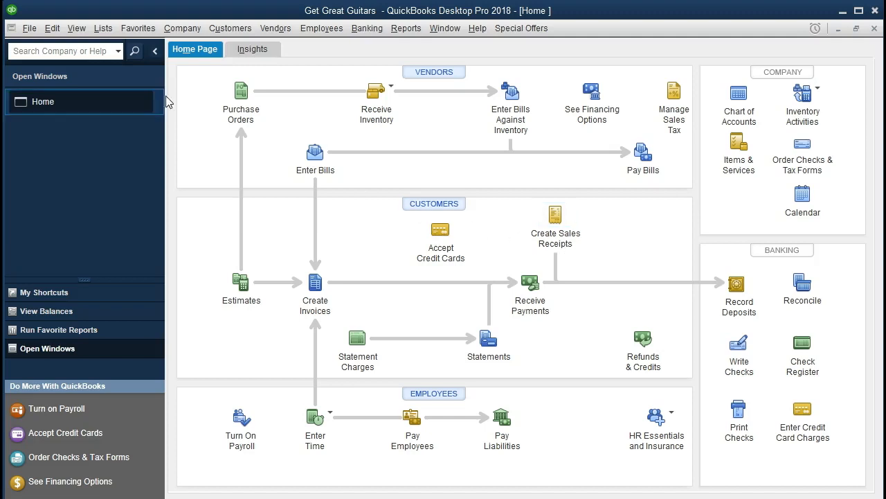
Open the Sales Tax item from the Item List to review its rate and tax agency, and close both windows.
{"action": "left_click", "coordinate": [53, 28]}
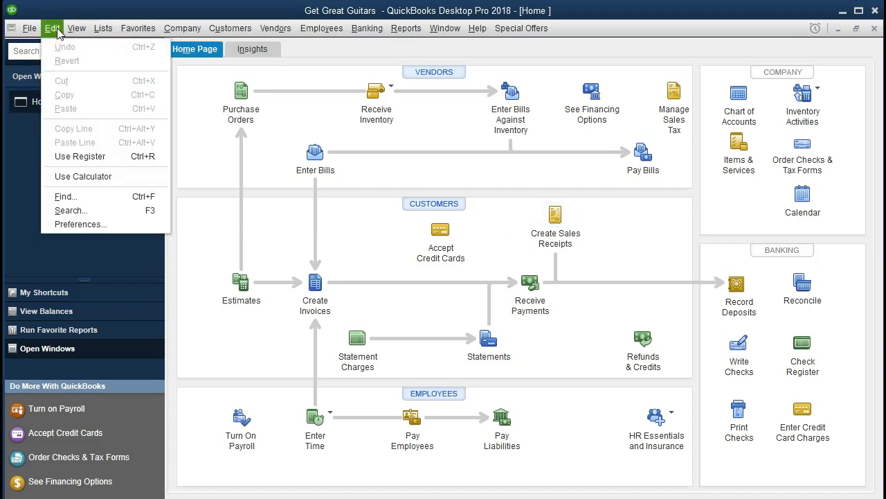
{"action": "mouse_move", "coordinate": [70, 33]}
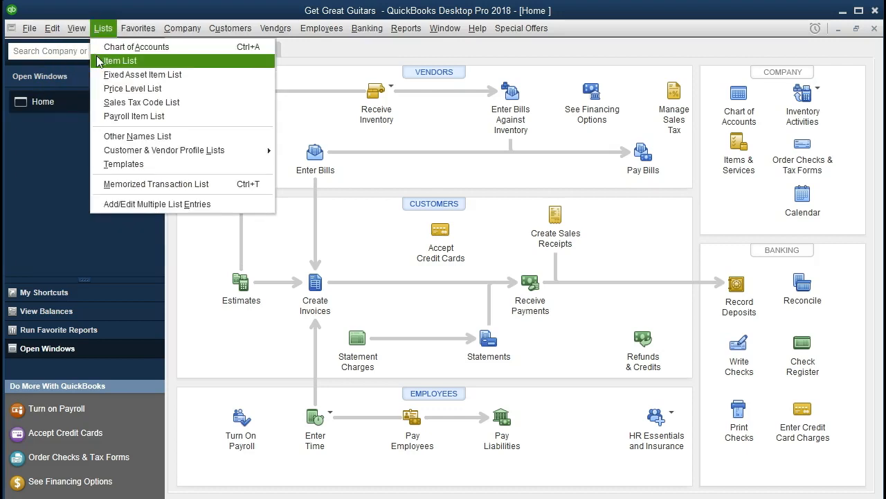
{"action": "left_click", "coordinate": [99, 62]}
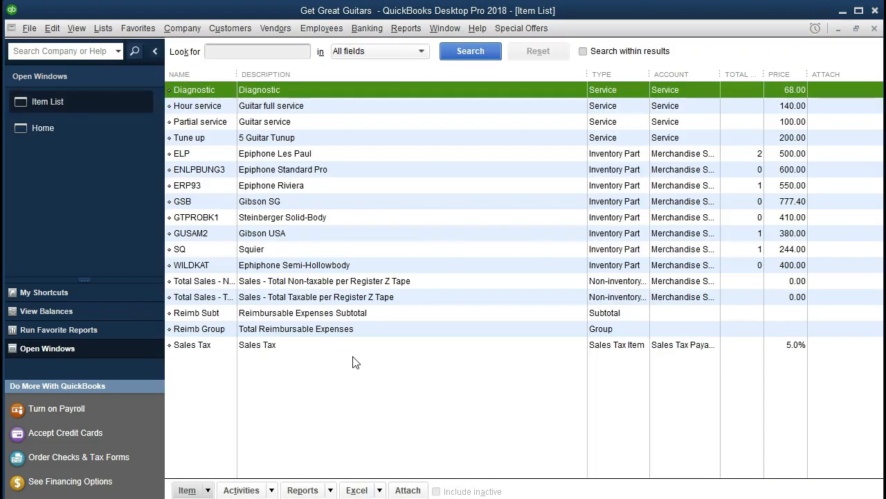
{"action": "left_click", "coordinate": [336, 345]}
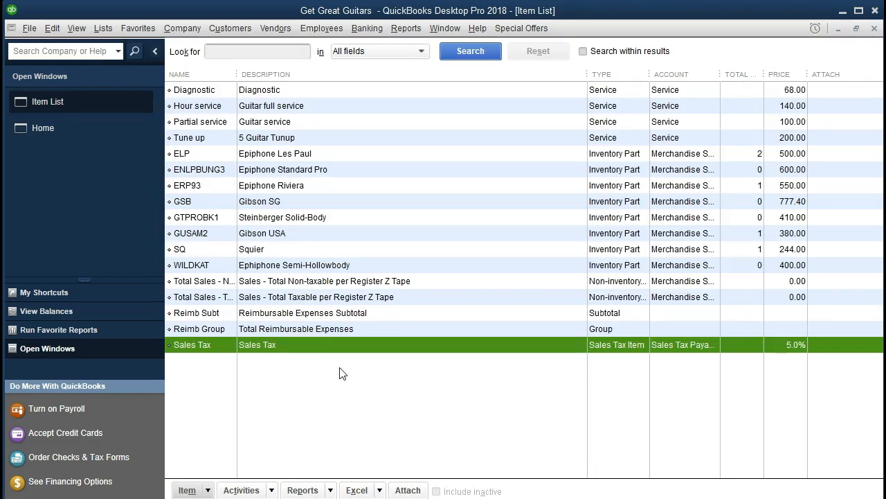
{"action": "left_click", "coordinate": [187, 489]}
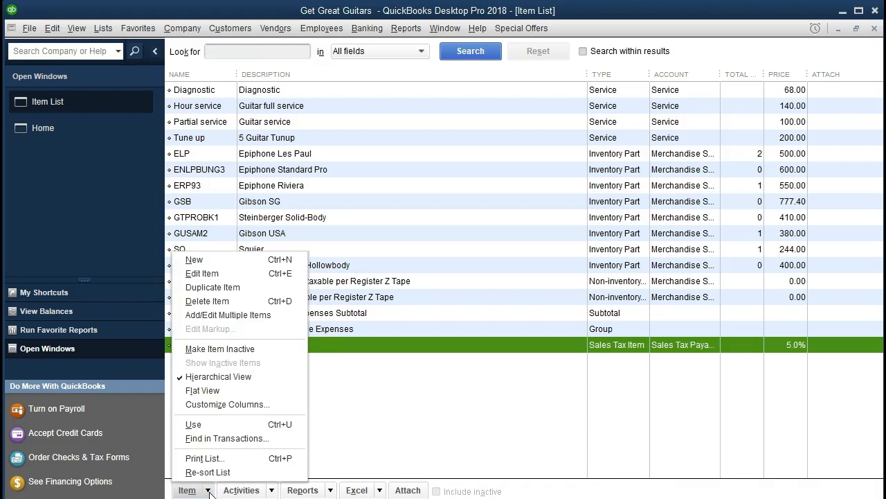
{"action": "left_click", "coordinate": [218, 273]}
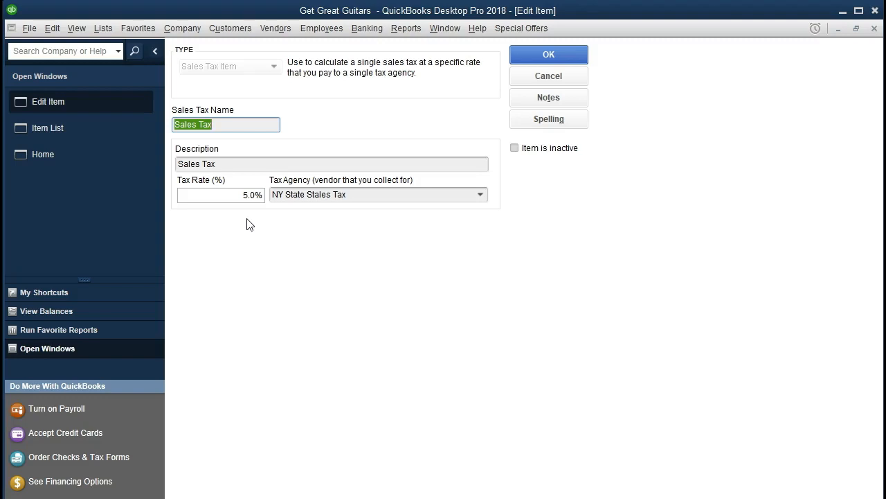
{"action": "left_click", "coordinate": [873, 30]}
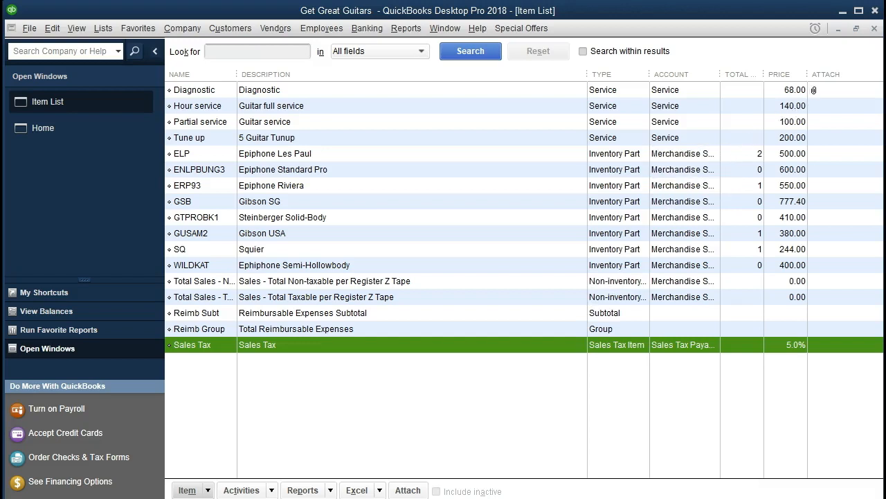
{"action": "left_click", "coordinate": [875, 29]}
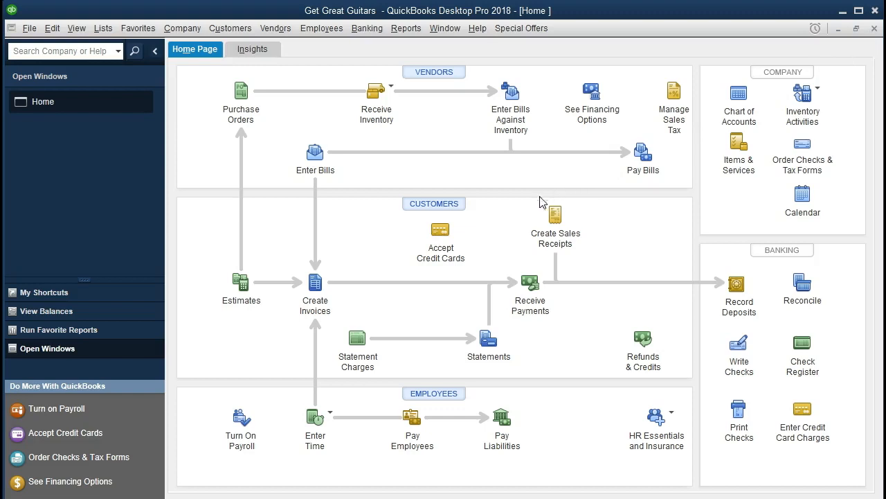
Open the most recent saved invoice to review how sales tax is charged, and close the invoice form.
{"action": "left_click", "coordinate": [316, 294]}
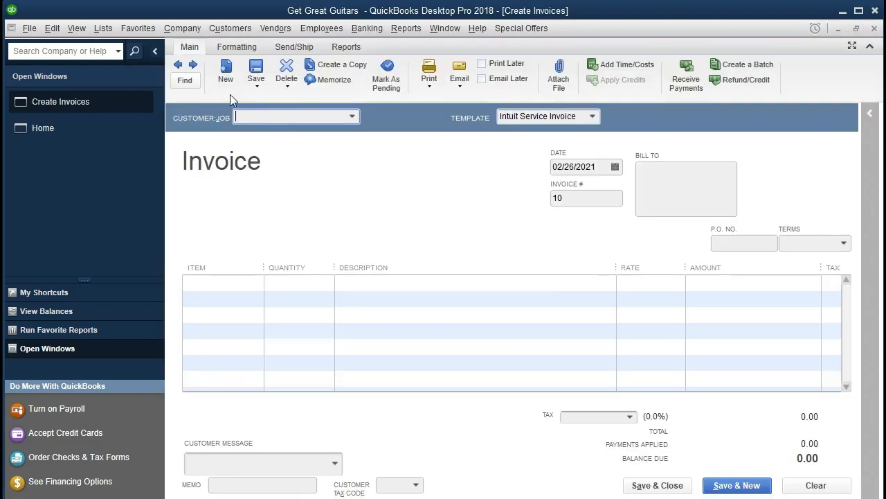
{"action": "left_click", "coordinate": [178, 64]}
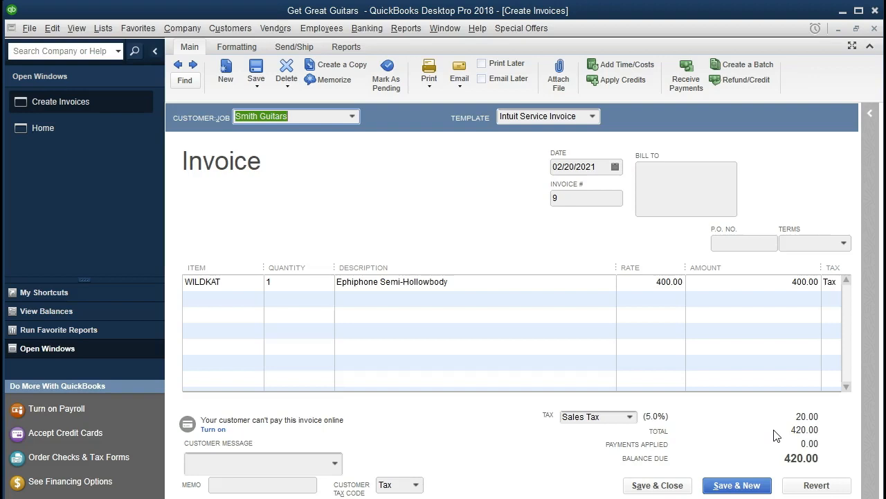
{"action": "left_click", "coordinate": [874, 29]}
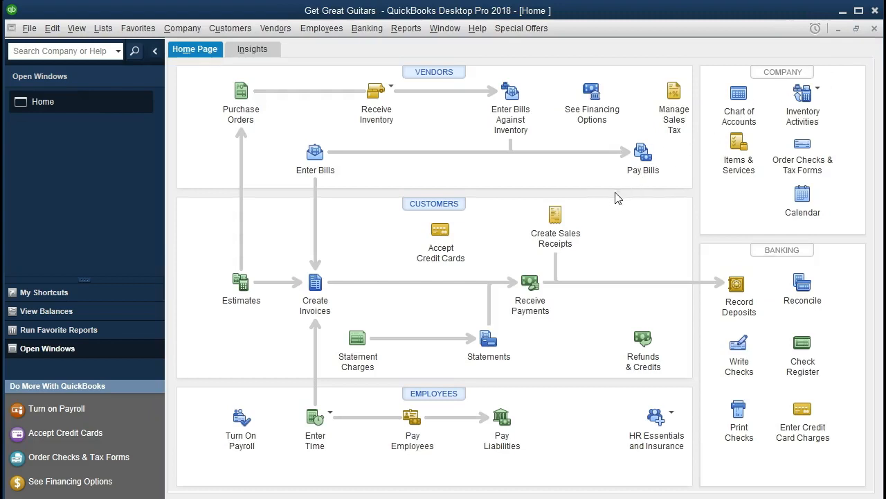
Open the most recent saved sales receipt to review its sales tax, and close the receipt form.
{"action": "left_click", "coordinate": [555, 217]}
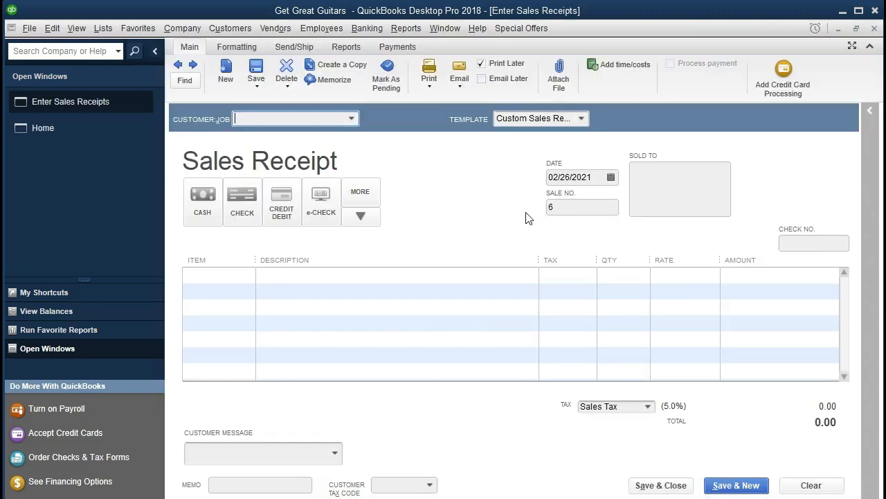
{"action": "left_click", "coordinate": [178, 64]}
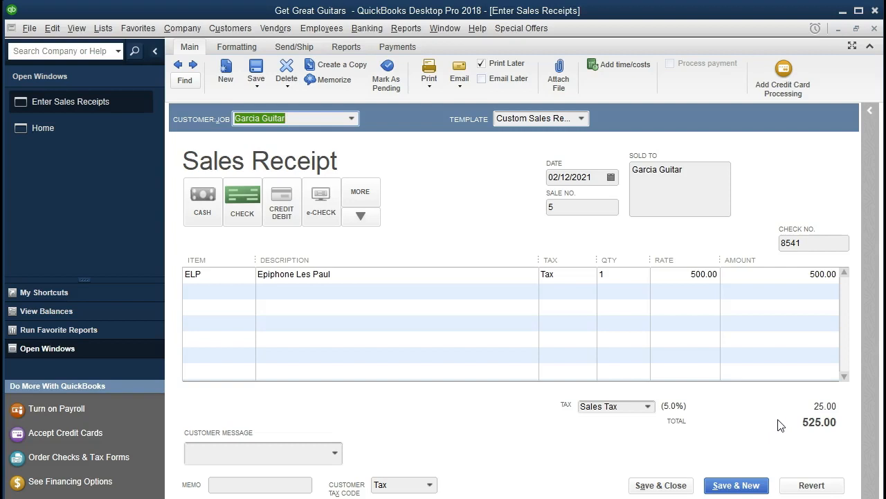
{"action": "left_click", "coordinate": [874, 31]}
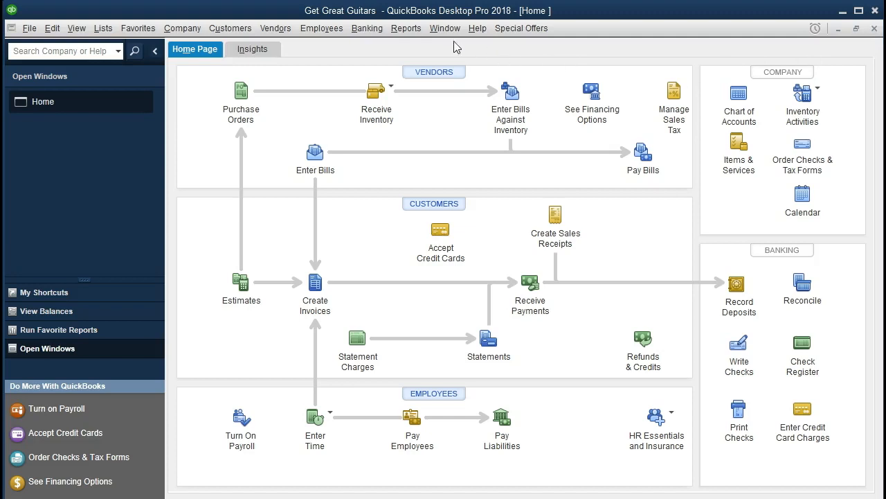
Run the Balance Sheet Standard report with a custom date range from 01/01/2021 to 12/31/2021.
{"action": "left_click", "coordinate": [416, 34]}
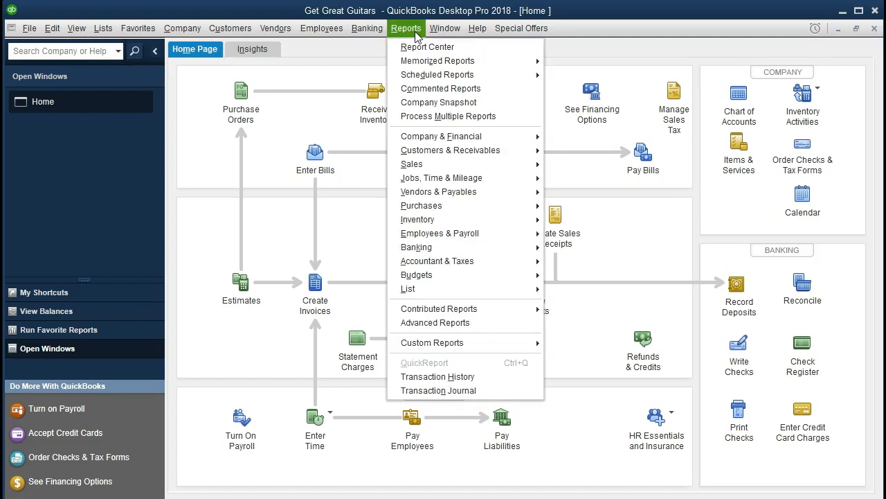
{"action": "mouse_move", "coordinate": [493, 142]}
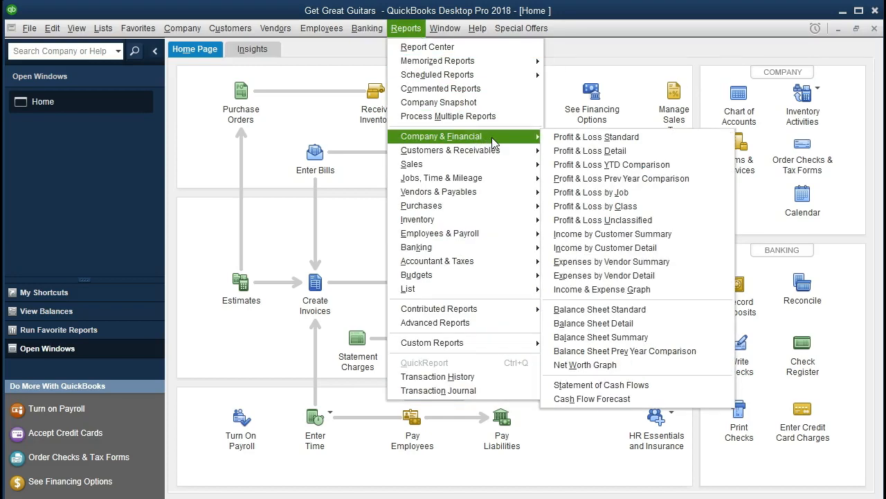
{"action": "left_click", "coordinate": [551, 313]}
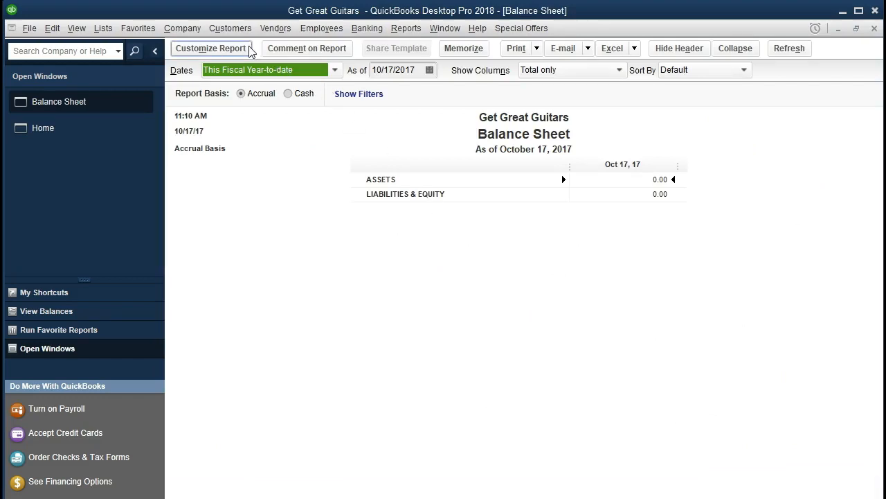
{"action": "left_click", "coordinate": [212, 49]}
{"action": "key", "text": "Tab"}
{"action": "type", "text": "010121"}
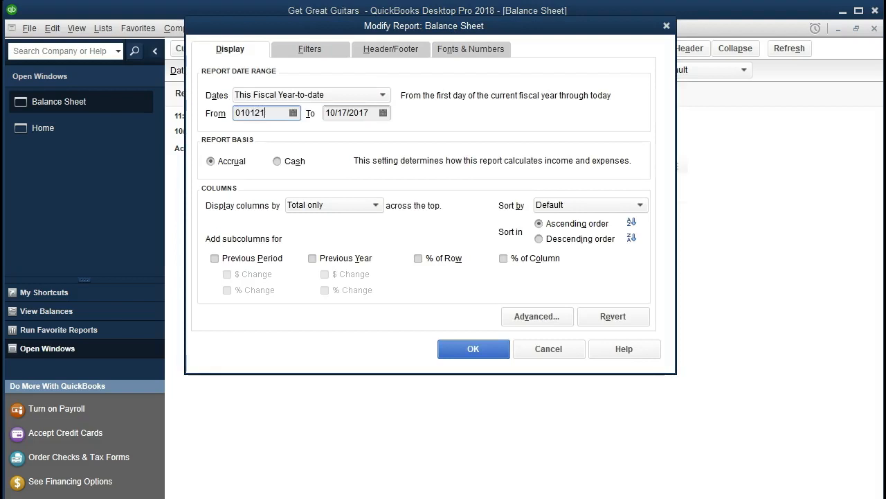
{"action": "key", "text": "Tab"}
{"action": "type", "text": "123121"}
{"action": "key", "text": "Tab"}
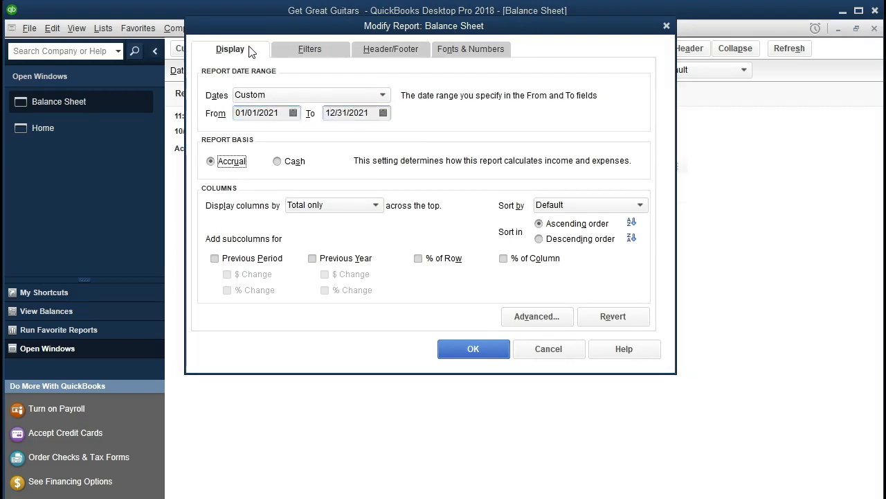
{"action": "left_click", "coordinate": [445, 355]}
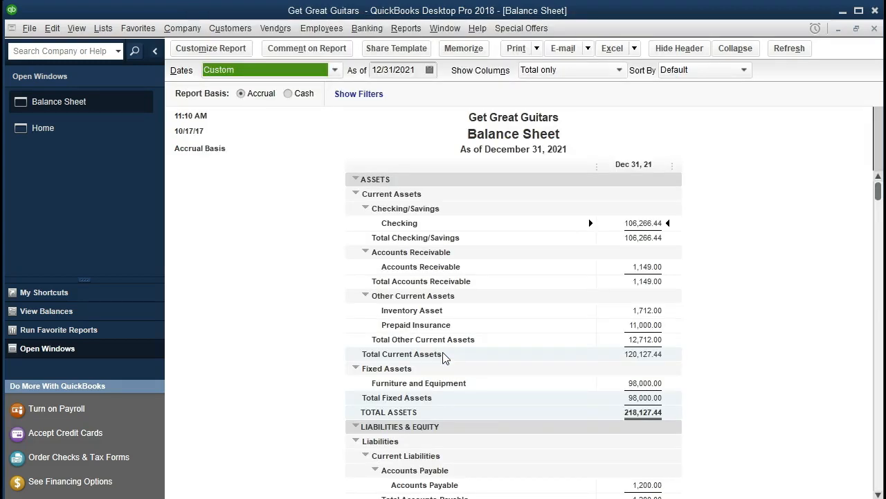
Drill into Sales Tax Payable on the balance sheet, inspect the 01/25/2021 invoice with 38.87 tax, and return to the balance sheet.
{"action": "scroll", "coordinate": [445, 356], "scroll_direction": "down", "scroll_amount": 3}
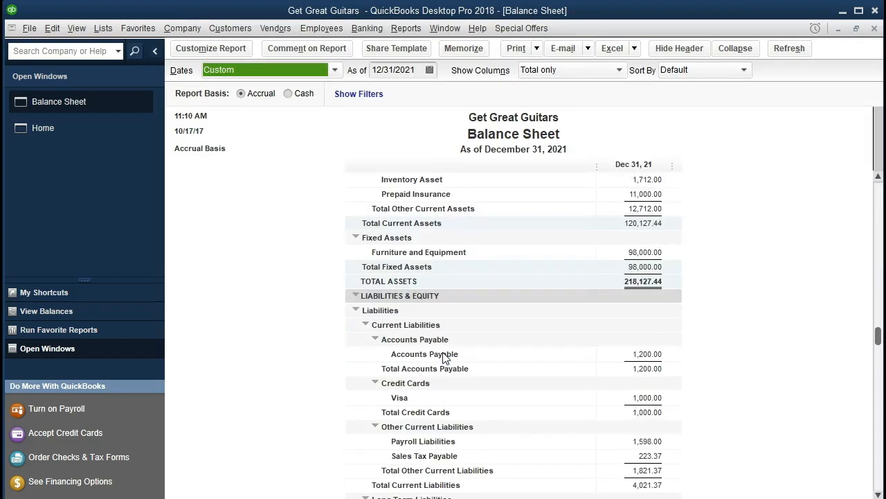
{"action": "scroll", "coordinate": [444, 356], "scroll_direction": "down", "scroll_amount": 1}
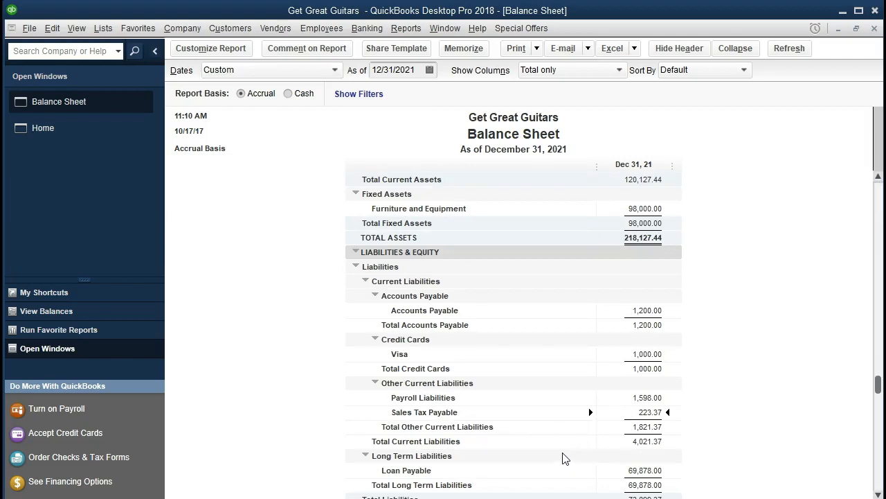
{"action": "scroll", "coordinate": [563, 457], "scroll_direction": "down", "scroll_amount": 1}
{"action": "double_click", "coordinate": [627, 371]}
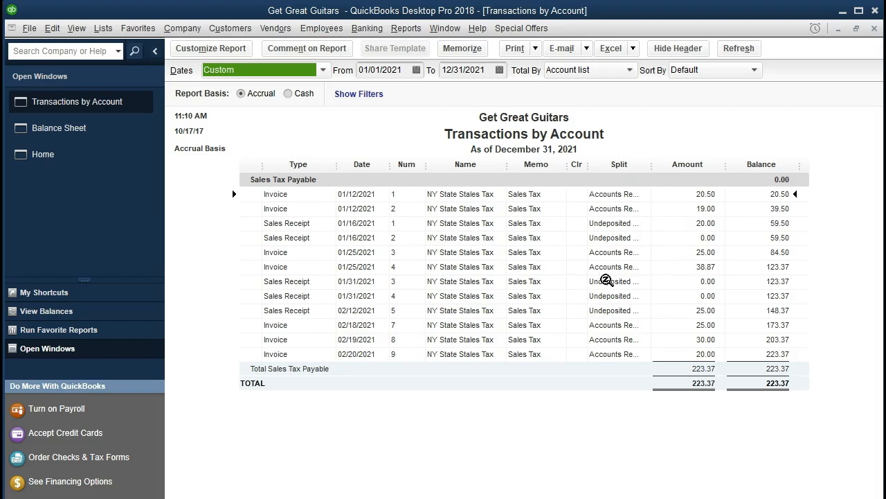
{"action": "double_click", "coordinate": [667, 266]}
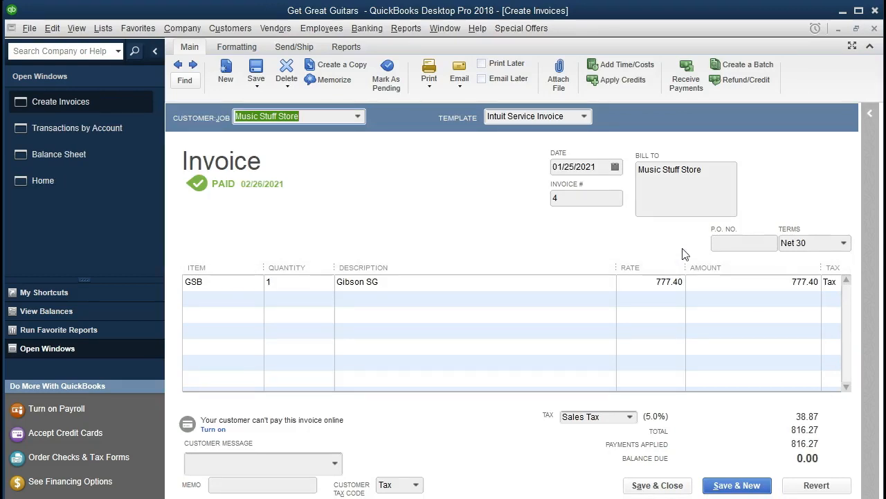
{"action": "left_click", "coordinate": [874, 29]}
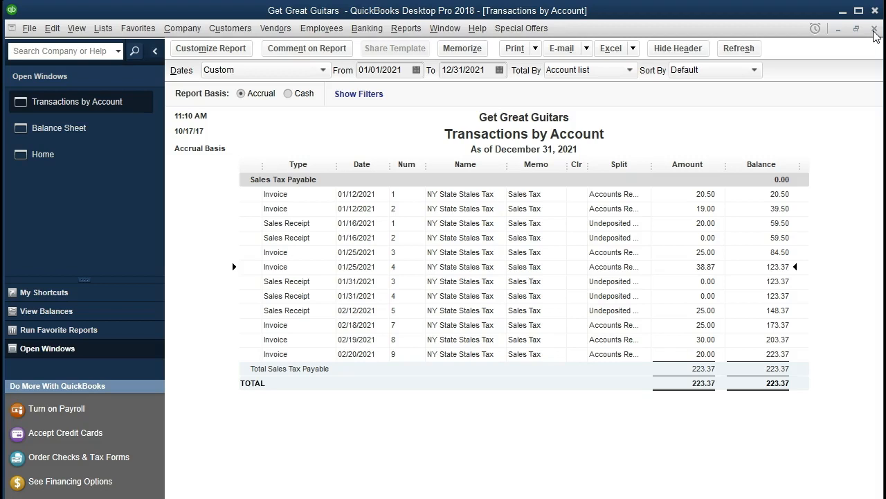
{"action": "left_click", "coordinate": [874, 29]}
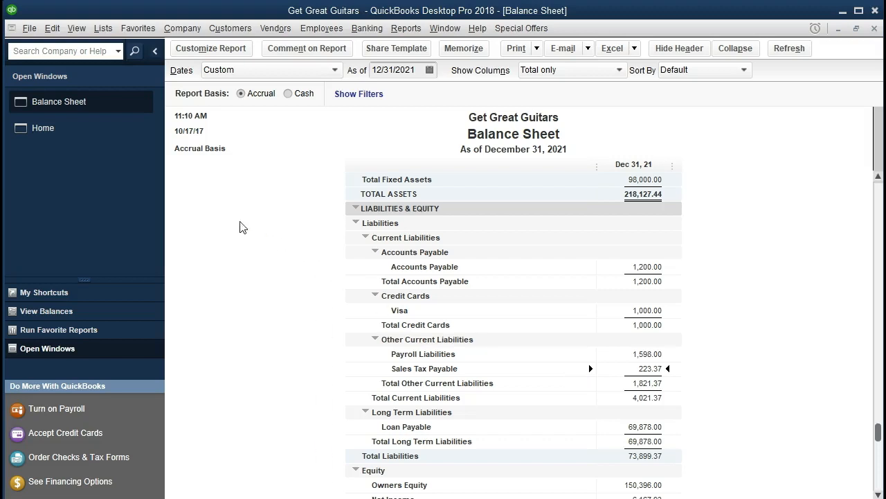
Return to the home page and run the Sales Tax Liability report from Manage Sales Tax.
{"action": "left_click", "coordinate": [72, 137]}
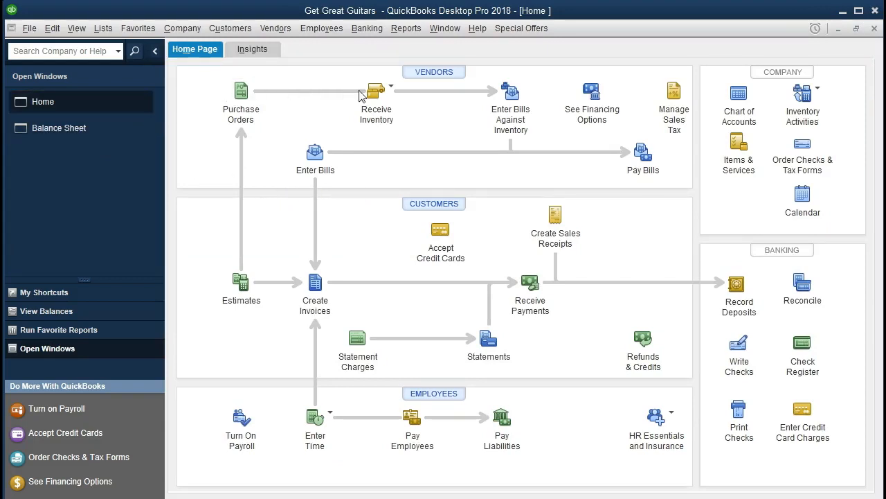
{"action": "left_click", "coordinate": [675, 97]}
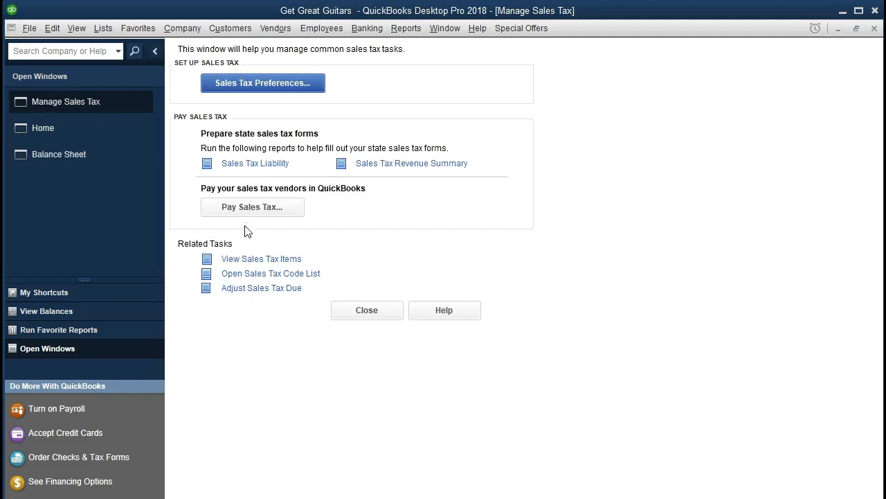
{"action": "left_click", "coordinate": [234, 166]}
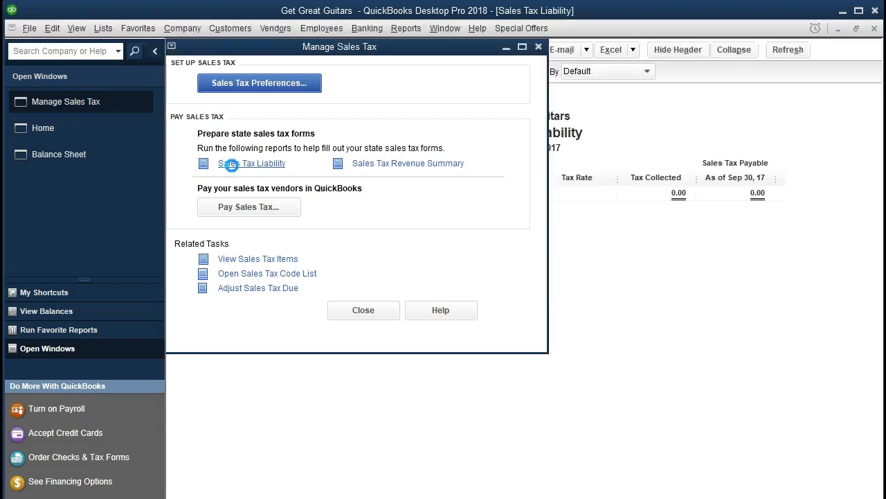
Set the Sales Tax Liability report's date range from 01/01/2021 to 01/31/2021, review it, and close the report.
{"action": "key", "text": "Tab"}
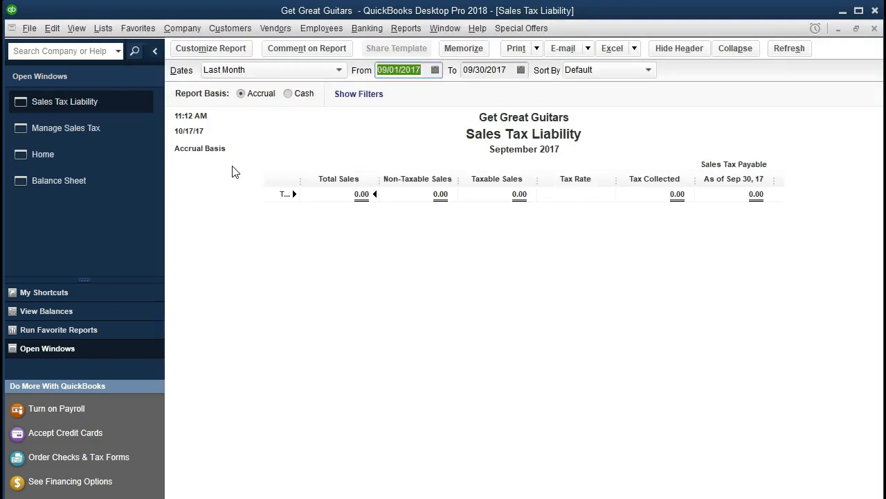
{"action": "type", "text": "01/01/2021"}
{"action": "key", "text": "Tab"}
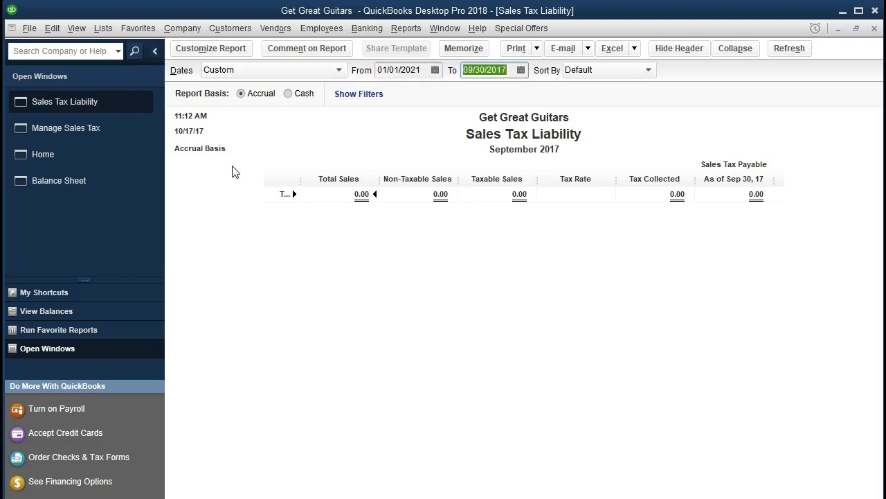
{"action": "type", "text": "01/31/202"}
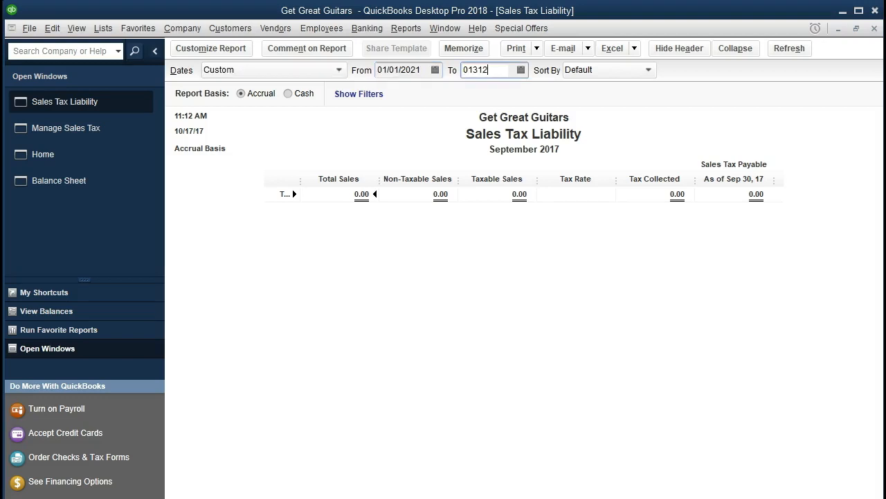
{"action": "type", "text": "1"}
{"action": "key", "text": "Tab"}
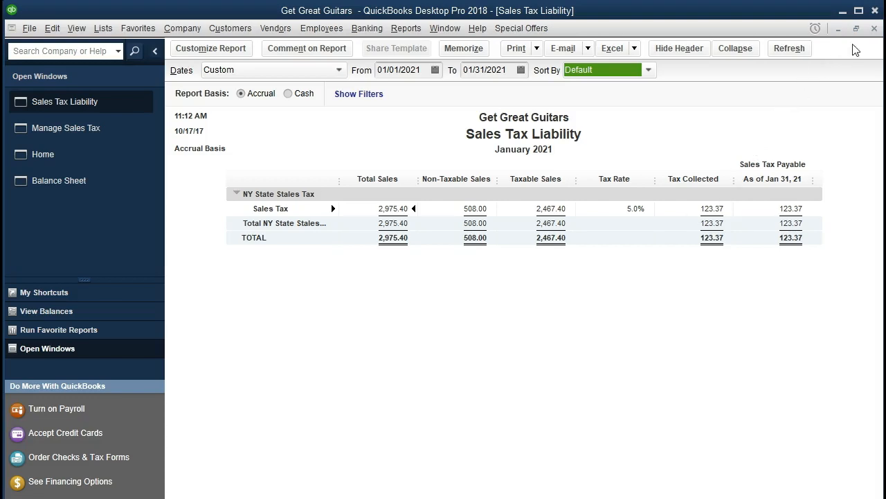
{"action": "left_click", "coordinate": [874, 30]}
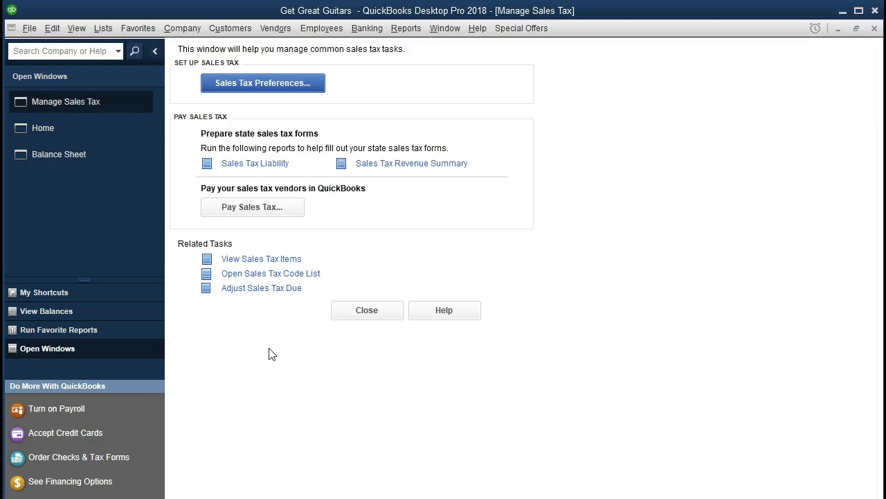
View the Sales Tax Item Listing from Manage Sales Tax and close it after reviewing the tax items.
{"action": "left_click", "coordinate": [251, 263]}
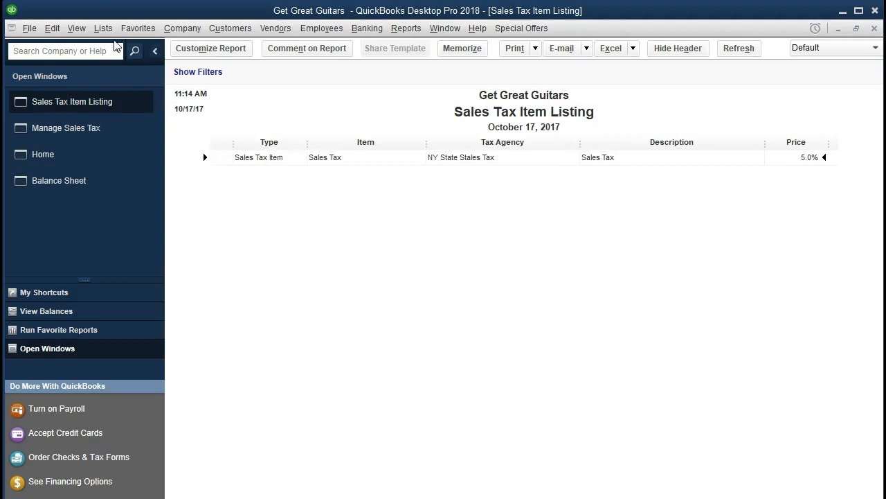
{"action": "left_click", "coordinate": [105, 31]}
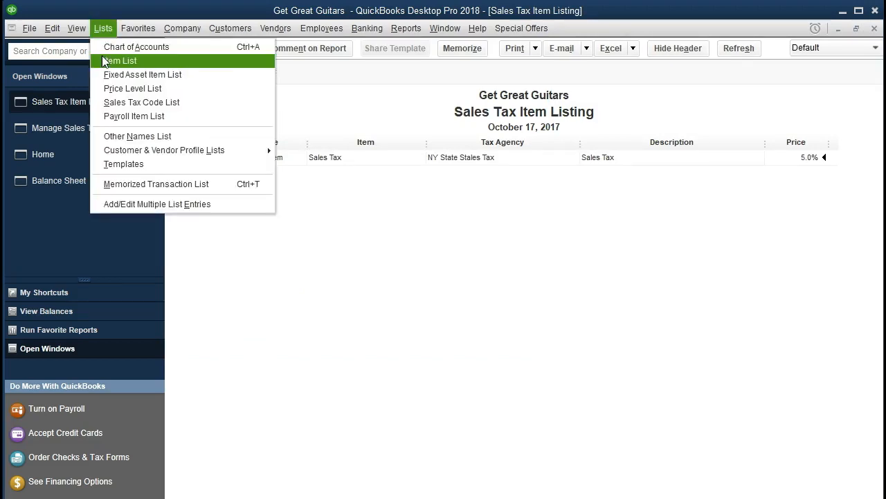
{"action": "left_click", "coordinate": [105, 26]}
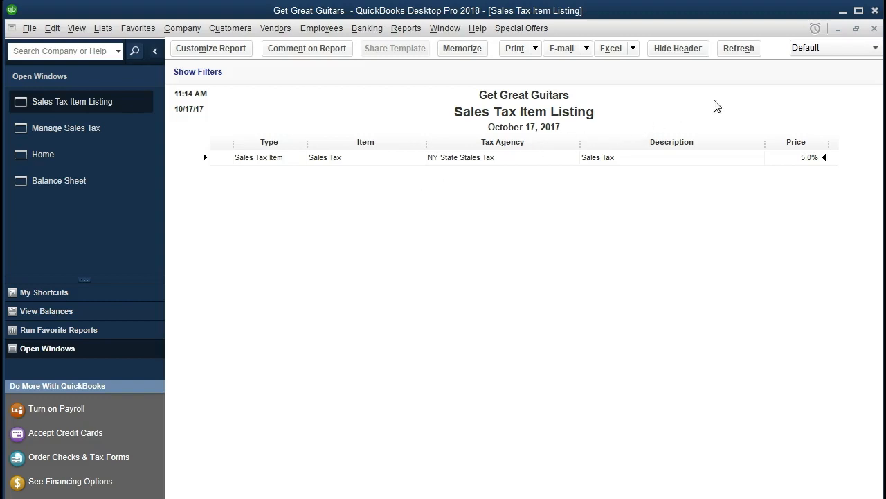
{"action": "left_click", "coordinate": [875, 29]}
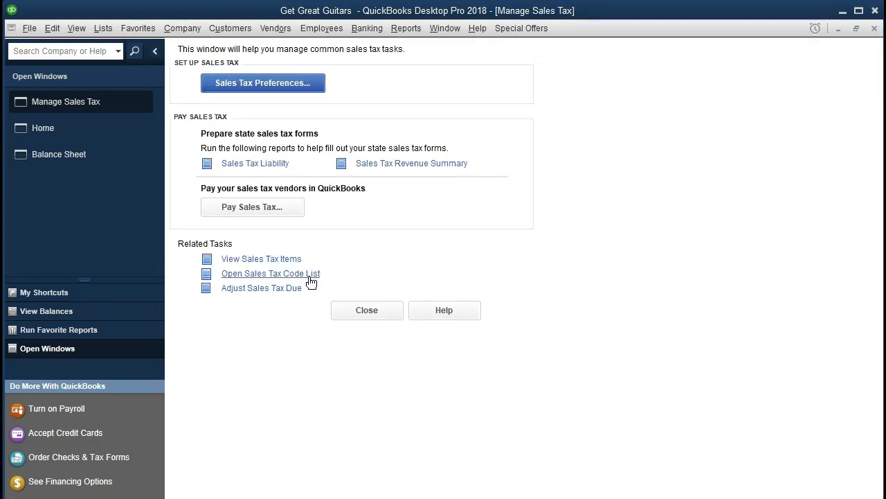
Review the Sales Tax Code List and the Sales Tax Adjustment form from Manage Sales Tax, closing each without changes.
{"action": "left_click", "coordinate": [311, 277]}
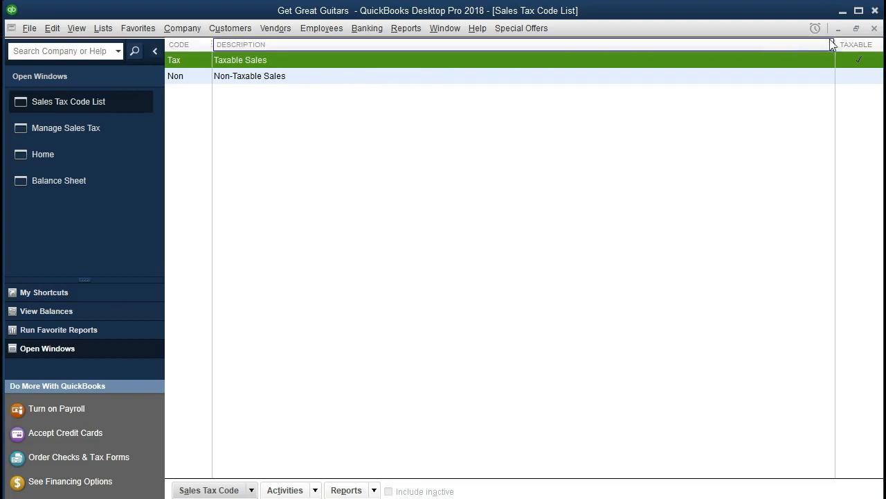
{"action": "left_click", "coordinate": [875, 28]}
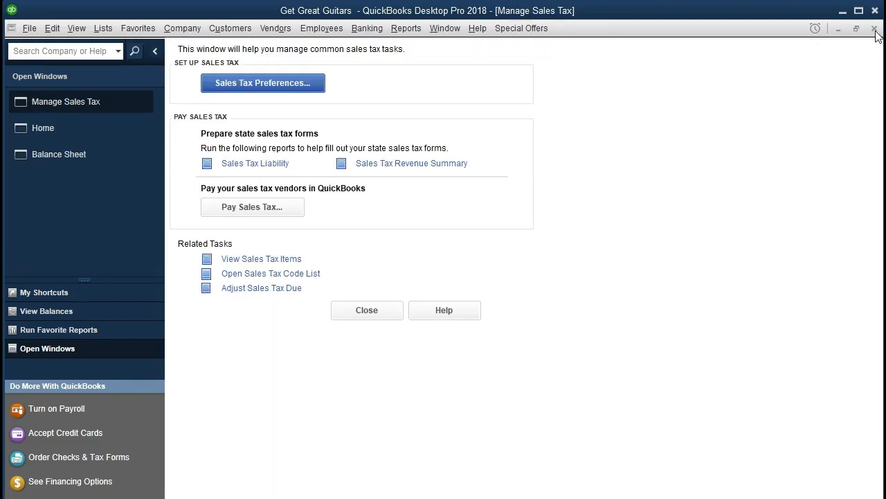
{"action": "left_click", "coordinate": [267, 291]}
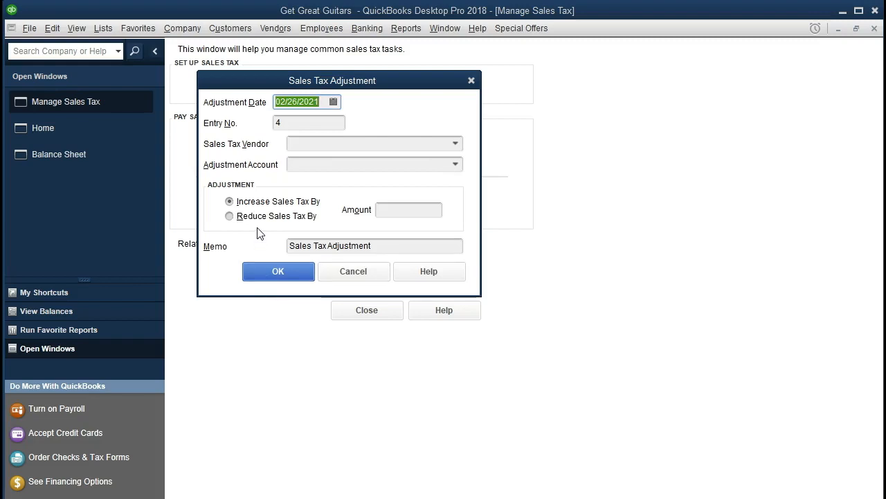
{"action": "left_click", "coordinate": [471, 81]}
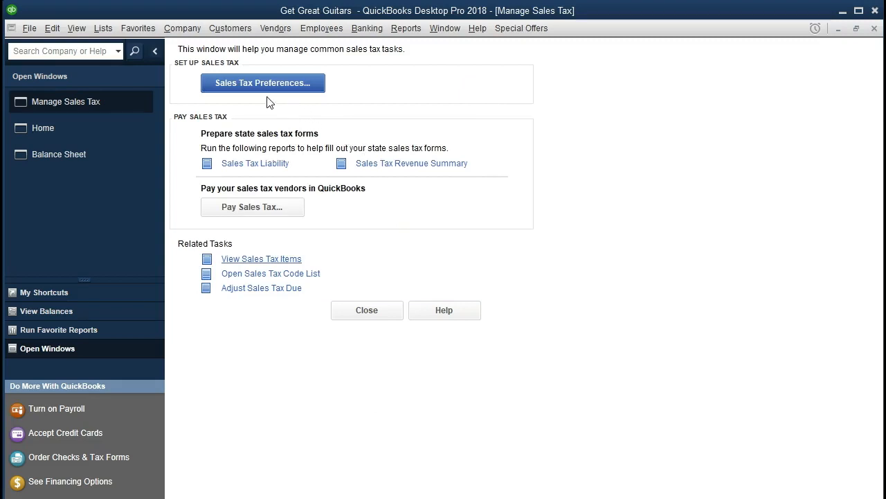
Review the company and personal Sales Tax preferences, and close the preferences without changes.
{"action": "left_click", "coordinate": [56, 28]}
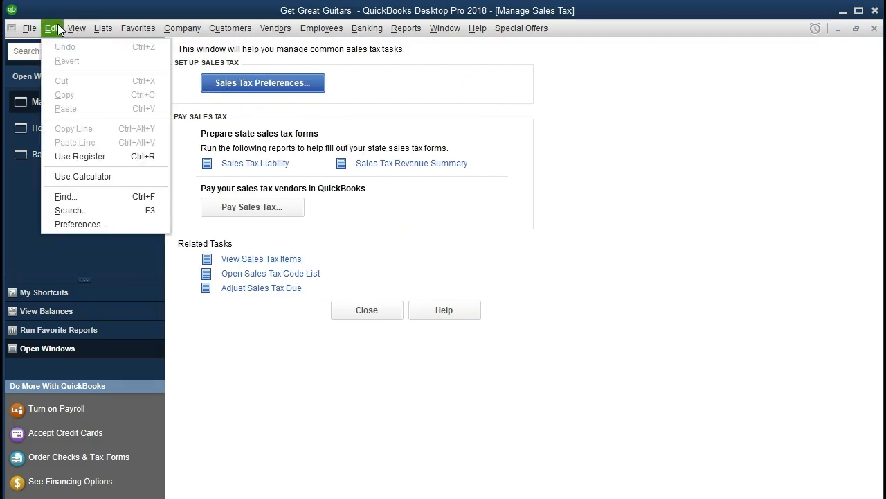
{"action": "left_click", "coordinate": [415, 102]}
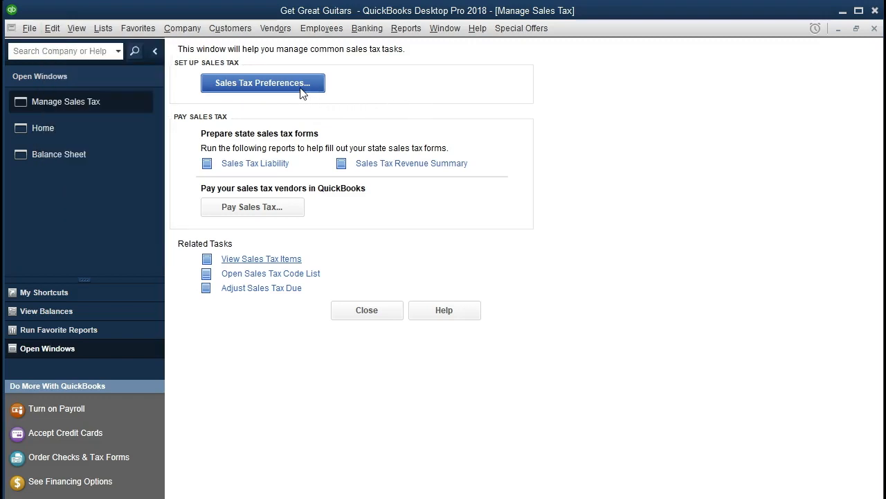
{"action": "left_click", "coordinate": [301, 93]}
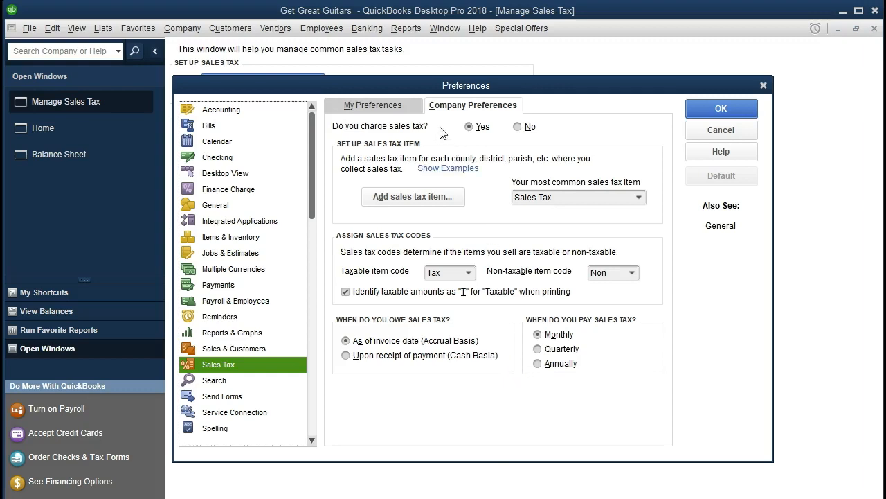
{"action": "left_click", "coordinate": [380, 105]}
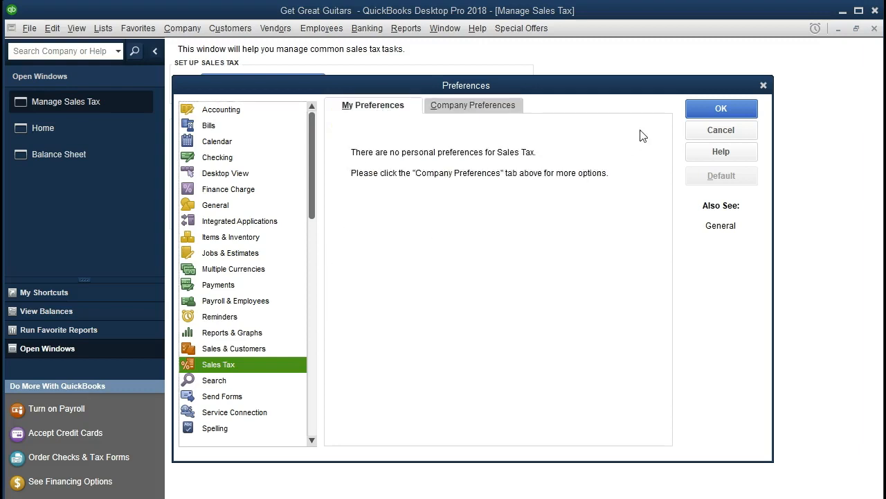
{"action": "left_click", "coordinate": [763, 85]}
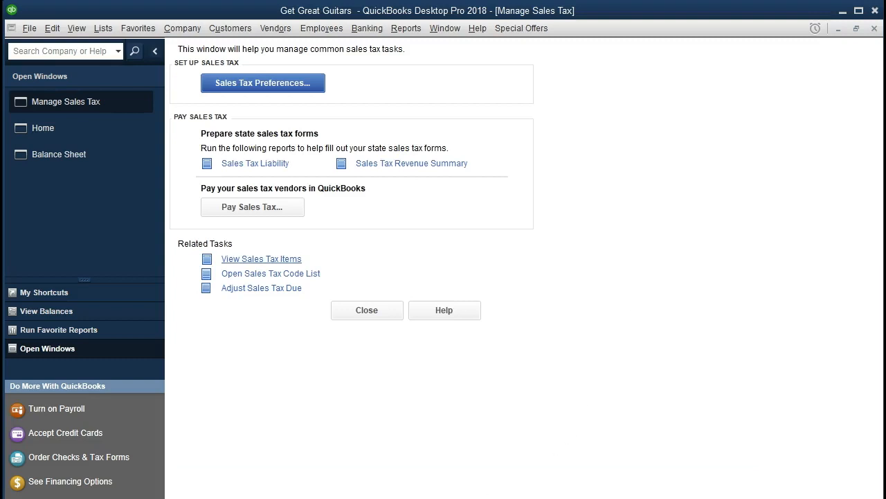
Start a sales tax payment from Checking with check date 02/28/2021, showing sales tax due through 01/31/2021.
{"action": "left_click", "coordinate": [223, 211]}
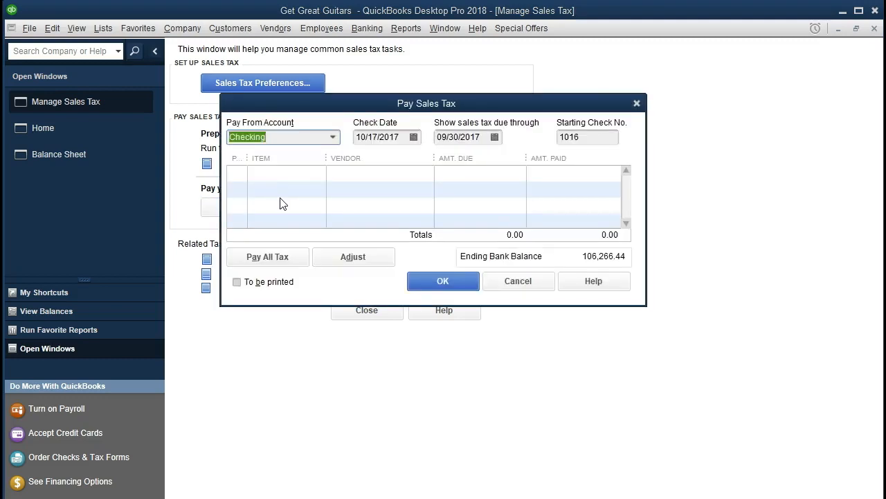
{"action": "key", "text": "Tab"}
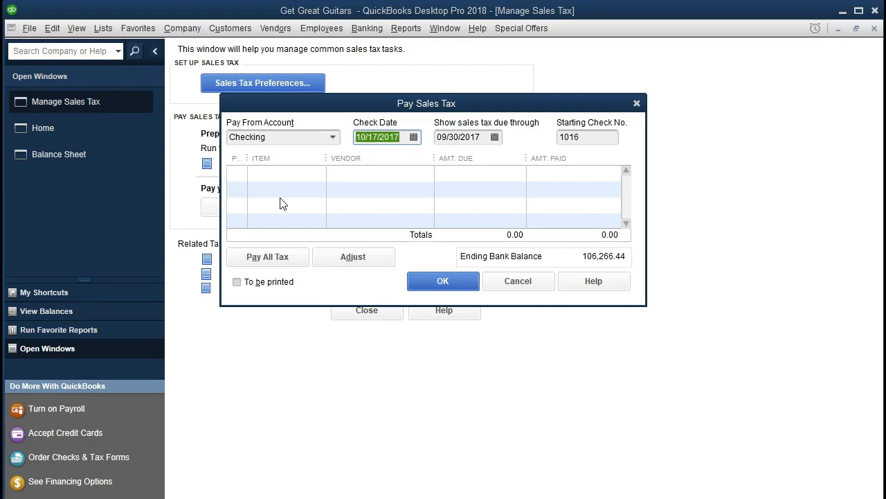
{"action": "type", "text": "0228"}
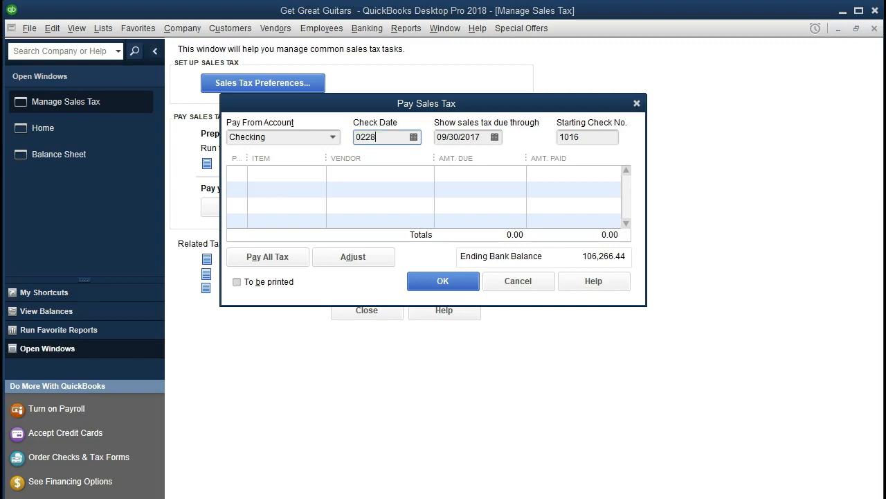
{"action": "type", "text": "21"}
{"action": "key", "text": "Tab"}
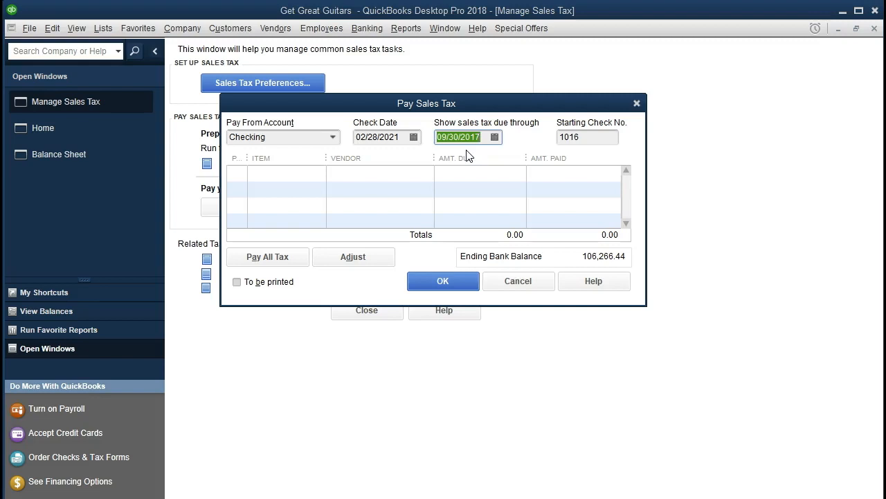
{"action": "type", "text": "01"}
{"action": "type", "text": "/31/2021"}
{"action": "key", "text": "Tab"}
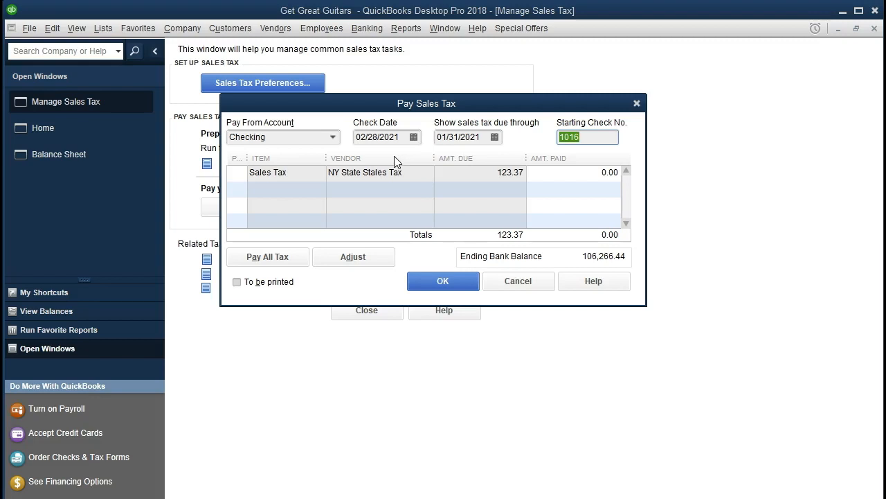
Mark the NY State sales tax line for full payment, record the payment, and close Manage Sales Tax.
{"action": "key", "text": "Tab"}
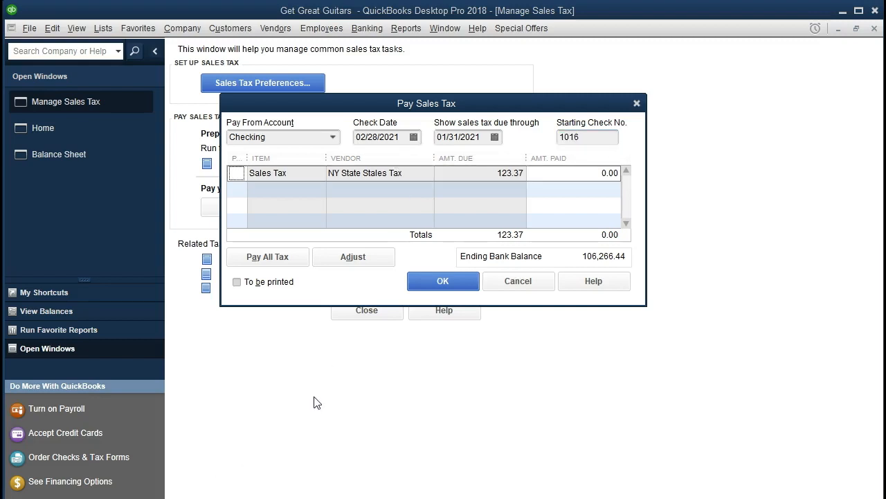
{"action": "left_click", "coordinate": [237, 174]}
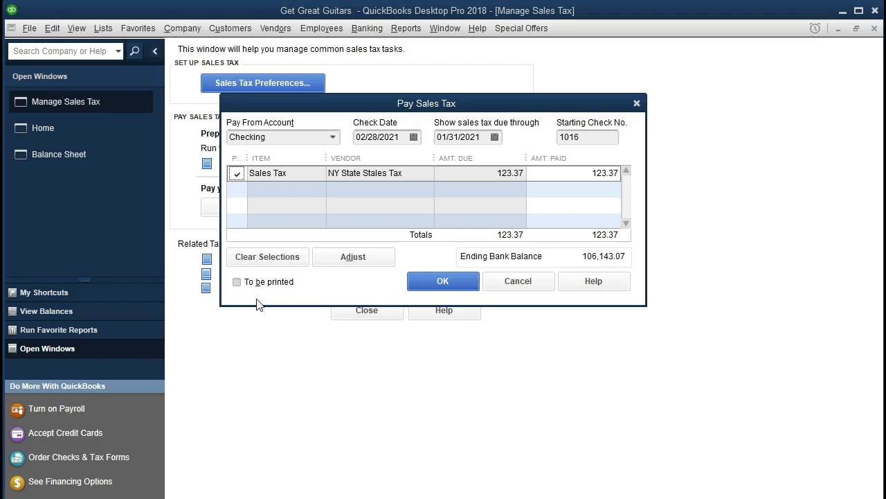
{"action": "left_click", "coordinate": [431, 286]}
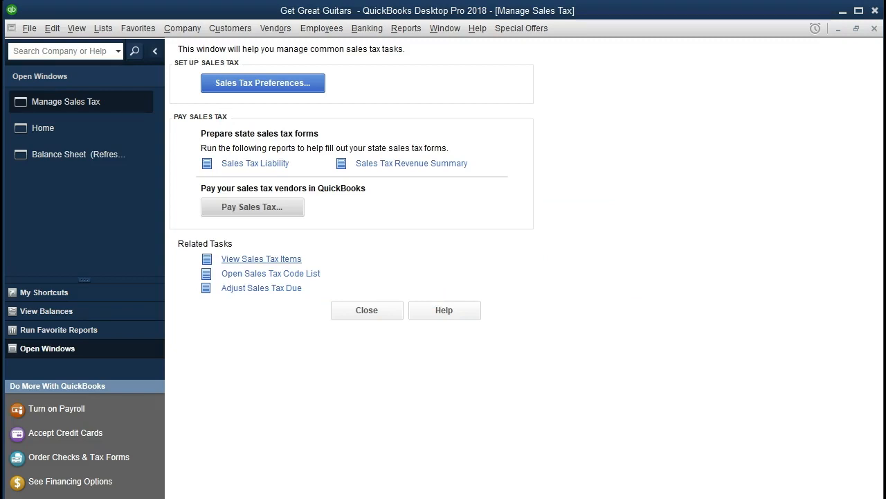
{"action": "left_click", "coordinate": [875, 29]}
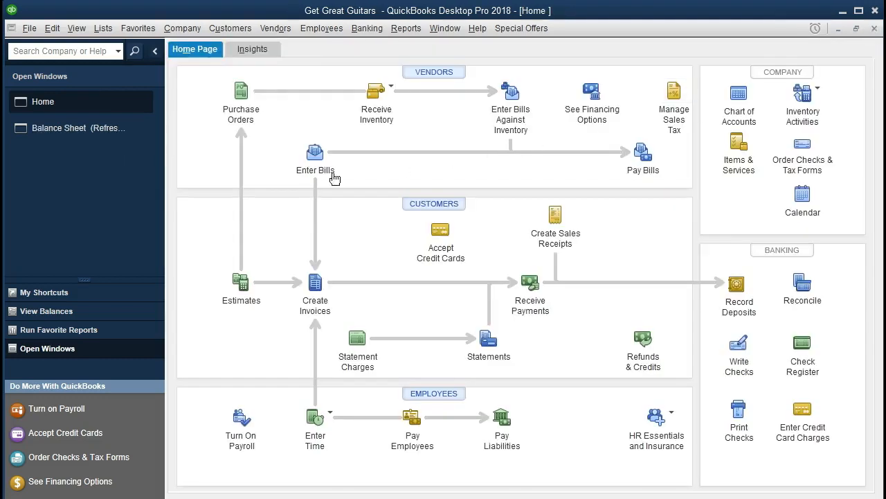
Drill into Sales Tax Payable on the balance sheet, inspect the 02/28/2021 sales tax payment check, and return to the balance sheet.
{"action": "left_click", "coordinate": [86, 131]}
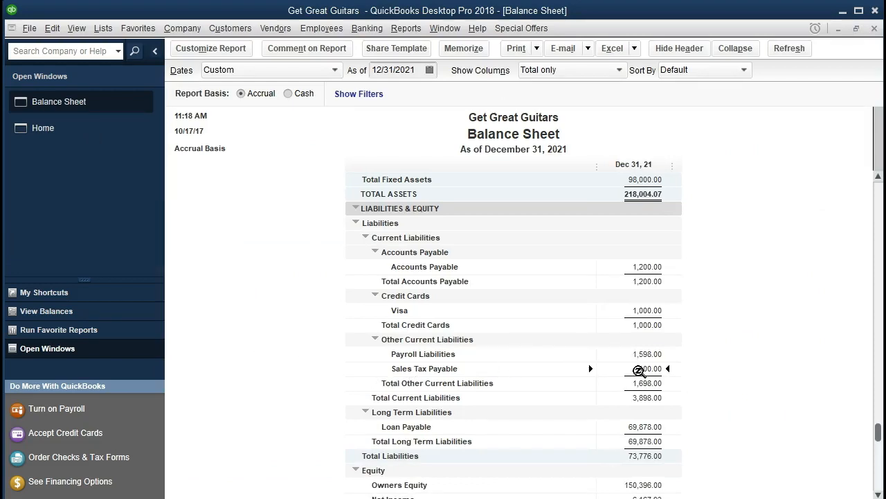
{"action": "double_click", "coordinate": [638, 369]}
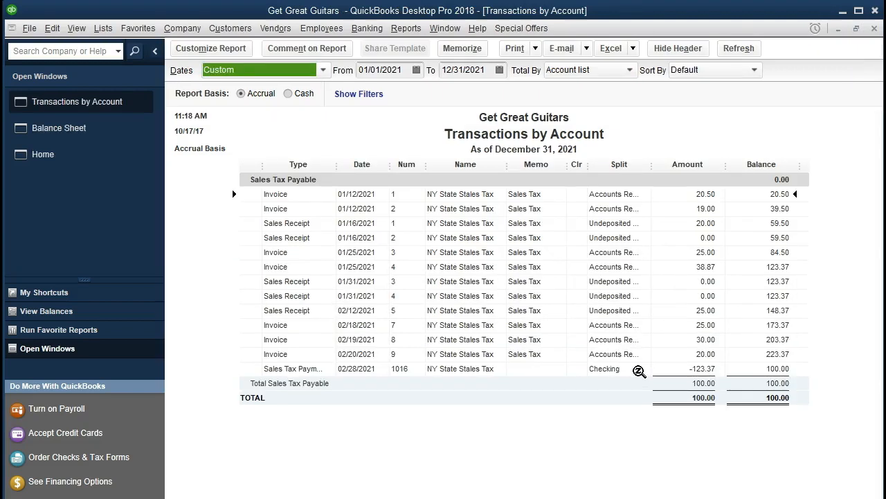
{"action": "left_click", "coordinate": [666, 367]}
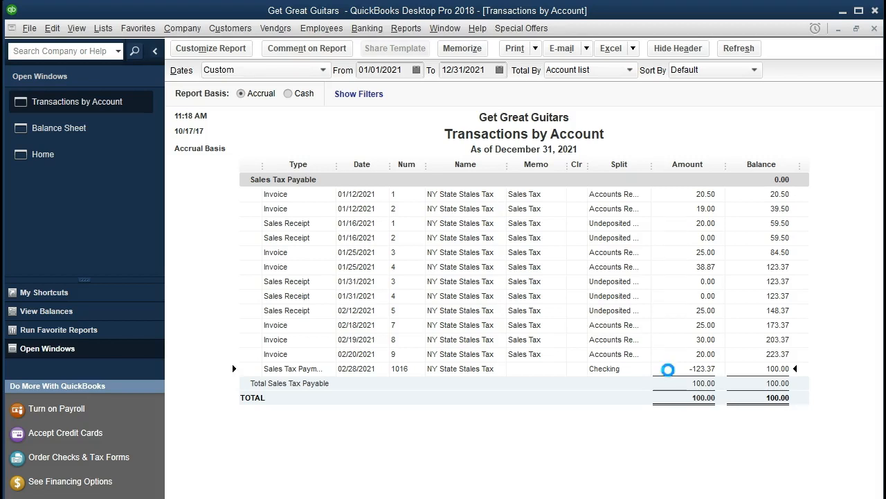
{"action": "double_click", "coordinate": [669, 370]}
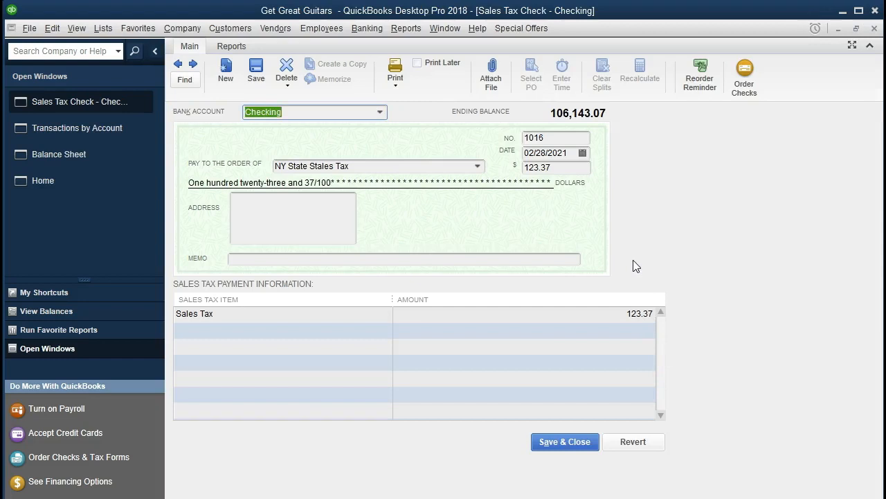
{"action": "left_click", "coordinate": [875, 29]}
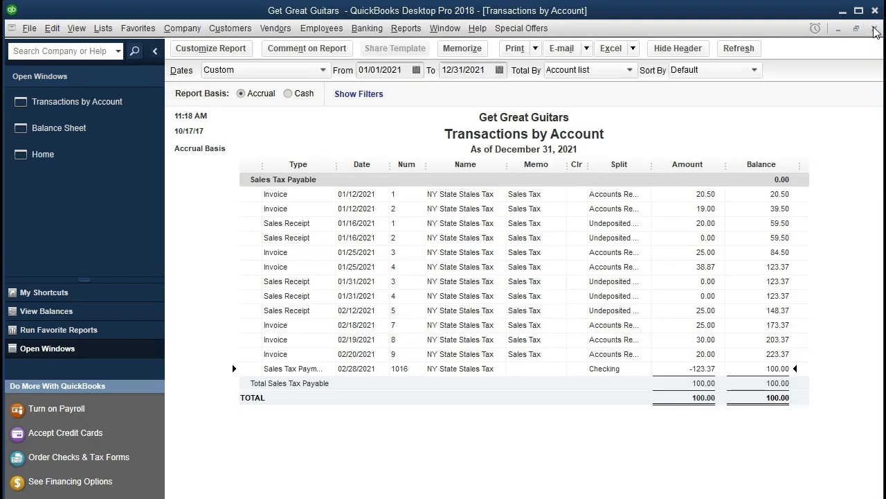
{"action": "left_click", "coordinate": [874, 29]}
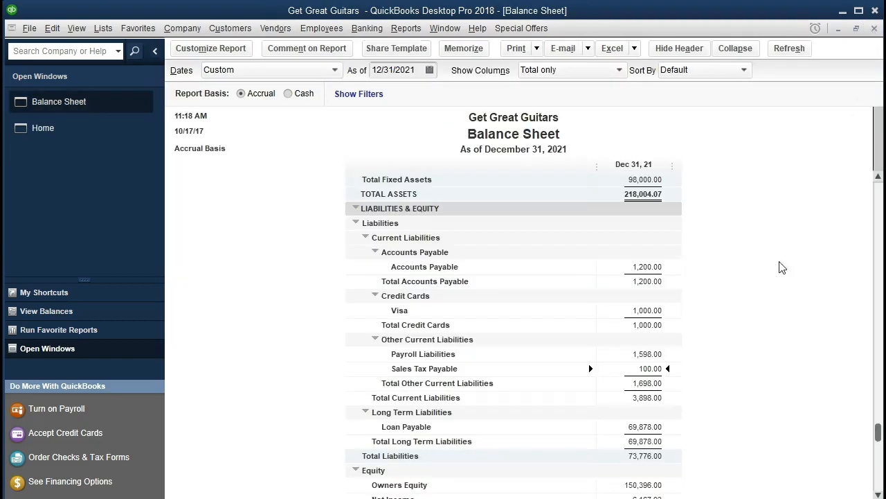
Drill into the Checking balance on the balance sheet, inspect the 02/28/2021 sales tax payment check, and return to the balance sheet.
{"action": "scroll", "coordinate": [740, 340], "scroll_direction": "up", "scroll_amount": 5}
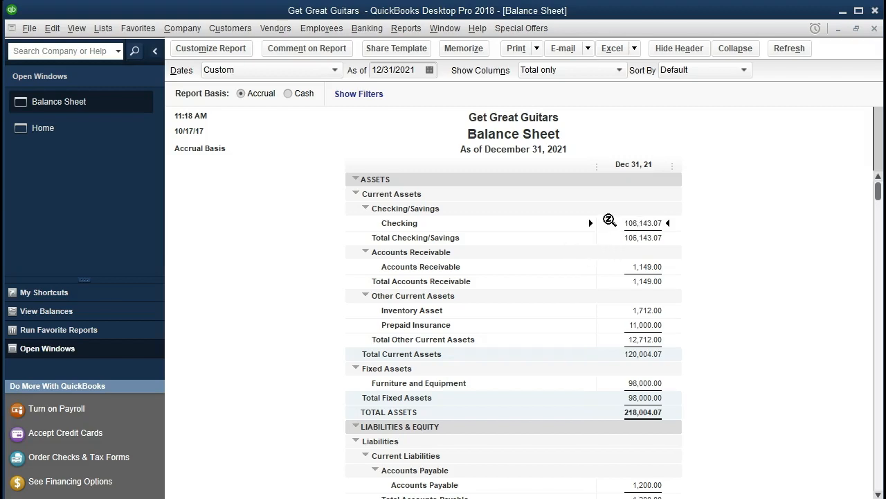
{"action": "double_click", "coordinate": [610, 220]}
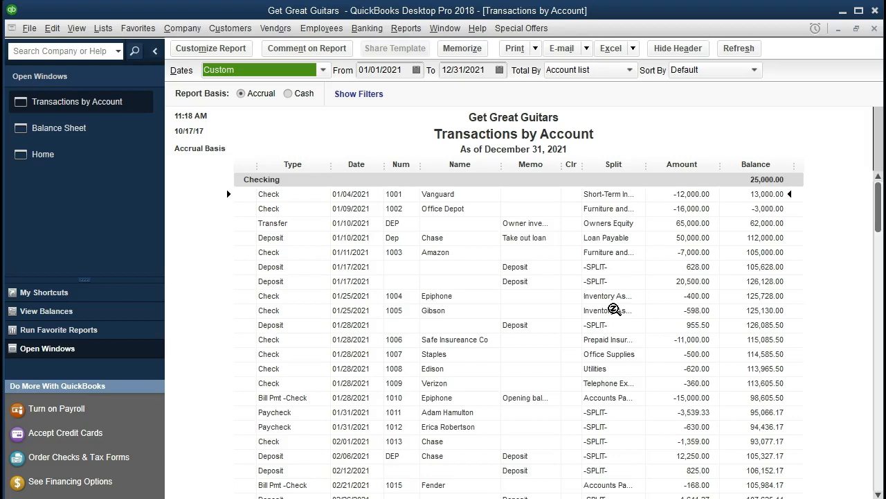
{"action": "scroll", "coordinate": [614, 310], "scroll_direction": "down", "scroll_amount": 3}
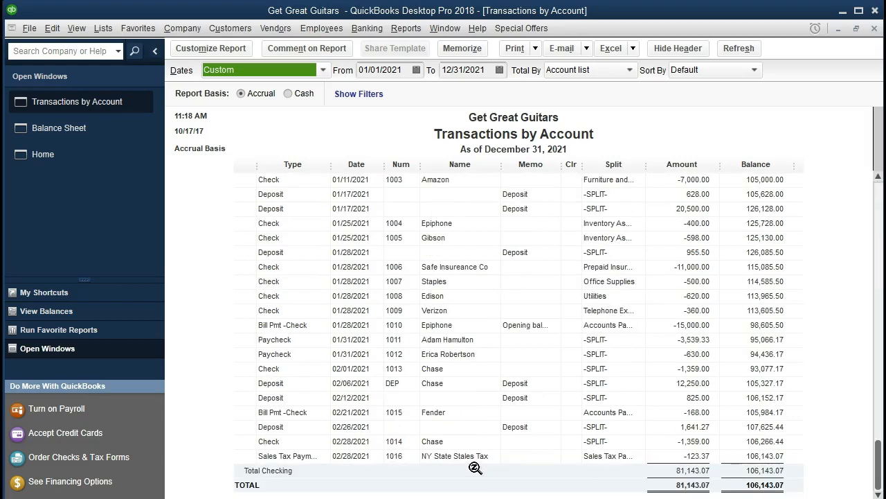
{"action": "double_click", "coordinate": [671, 456]}
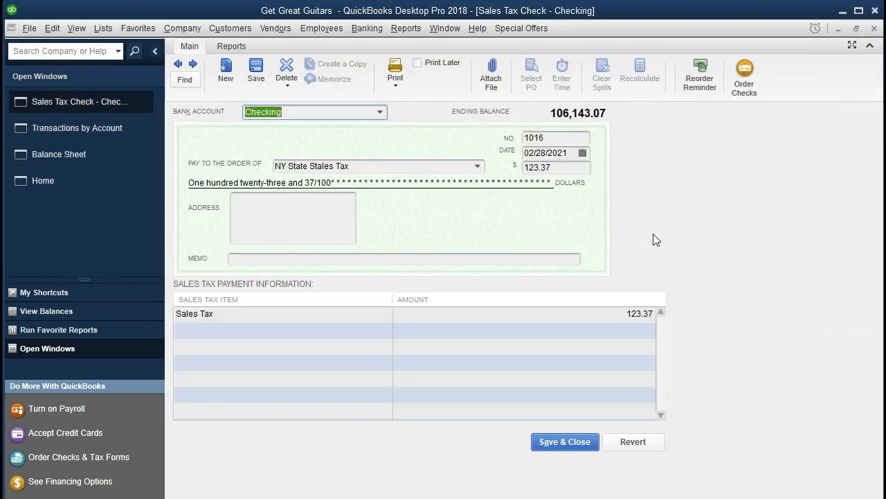
{"action": "left_click", "coordinate": [874, 28]}
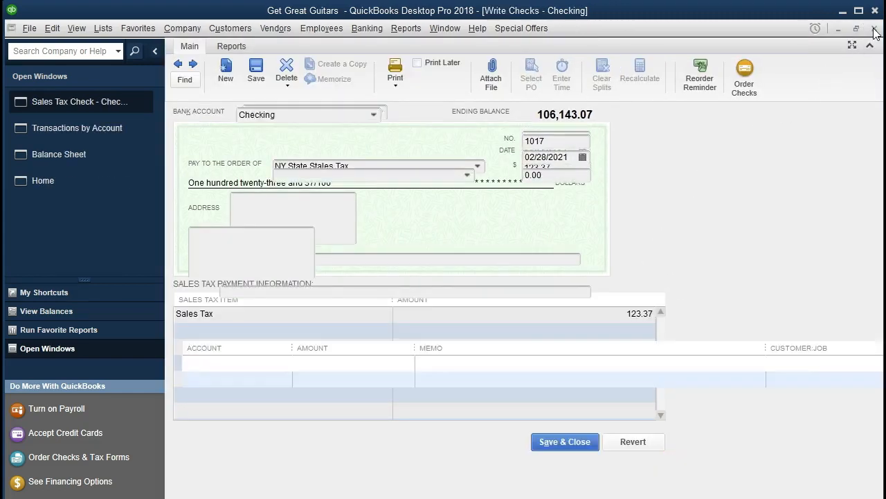
{"action": "left_click", "coordinate": [874, 29]}
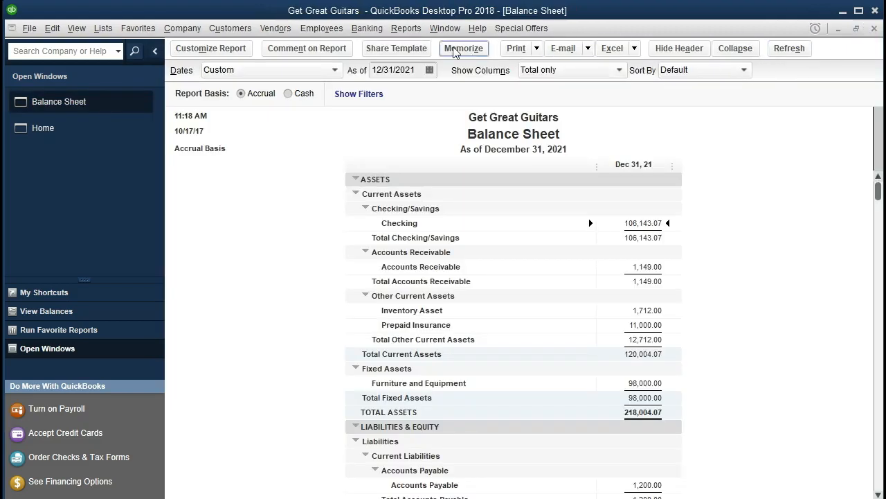
Inspect sales tax payment 1016 from the Checking account register, close the check, and return to the home page.
{"action": "left_click", "coordinate": [367, 30]}
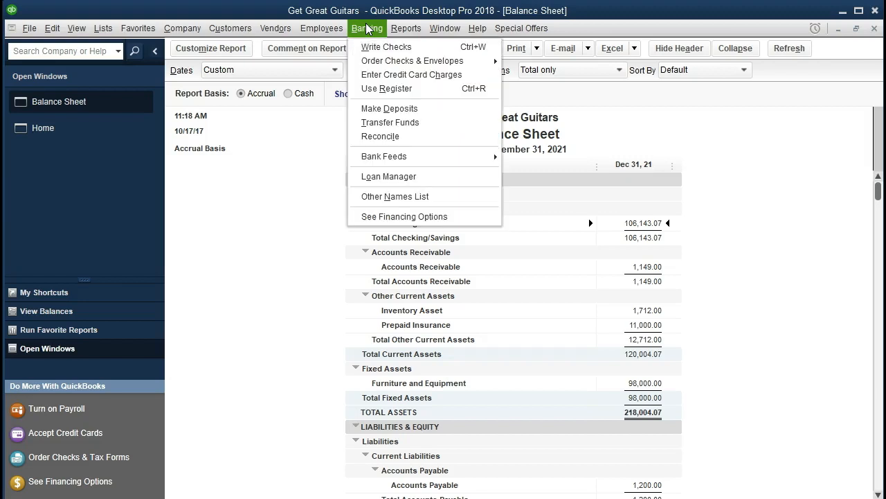
{"action": "left_click", "coordinate": [429, 96]}
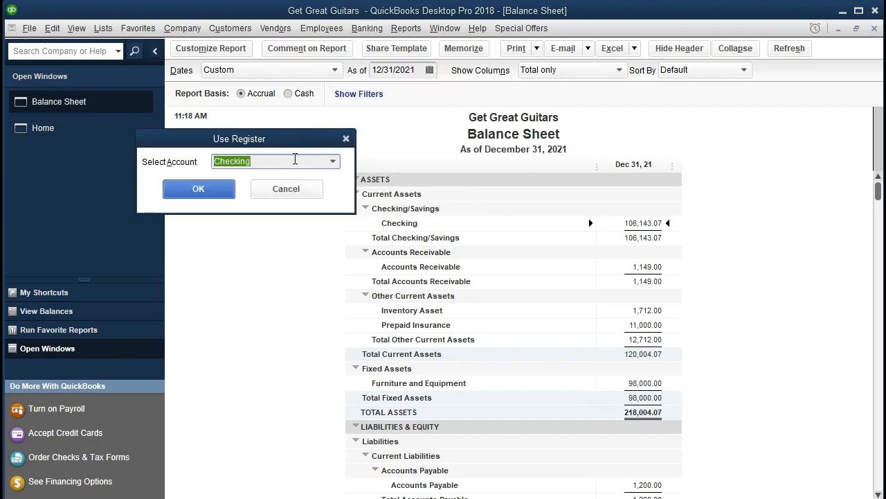
{"action": "left_click", "coordinate": [223, 195]}
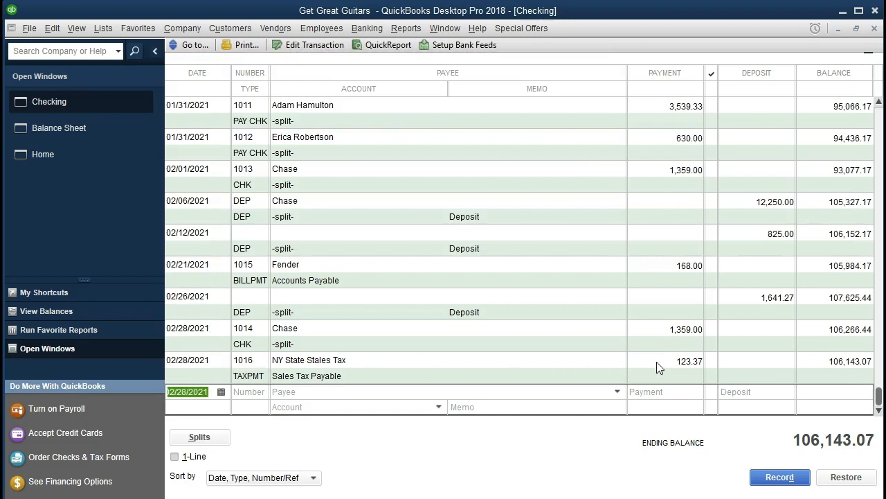
{"action": "double_click", "coordinate": [256, 379]}
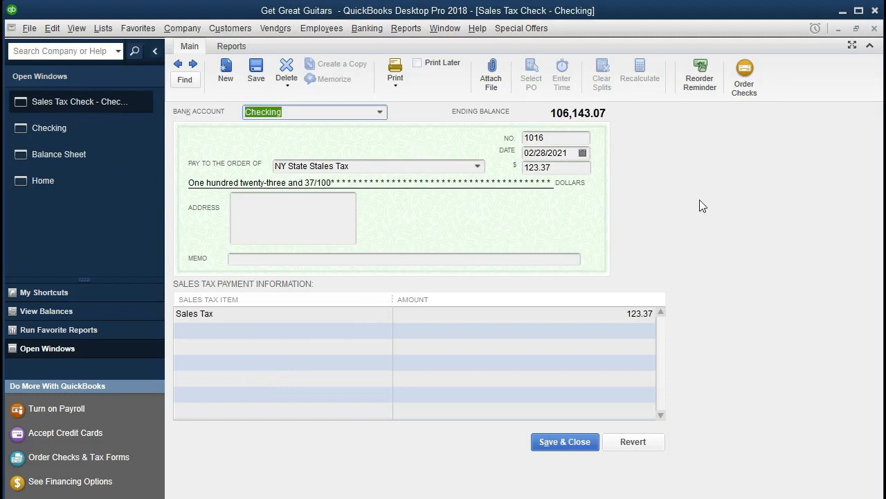
{"action": "left_click", "coordinate": [874, 29]}
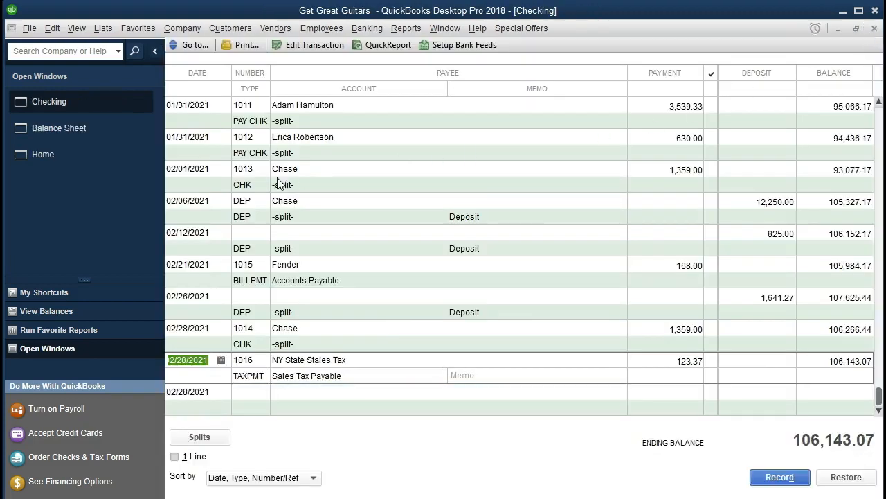
{"action": "left_click", "coordinate": [87, 155]}
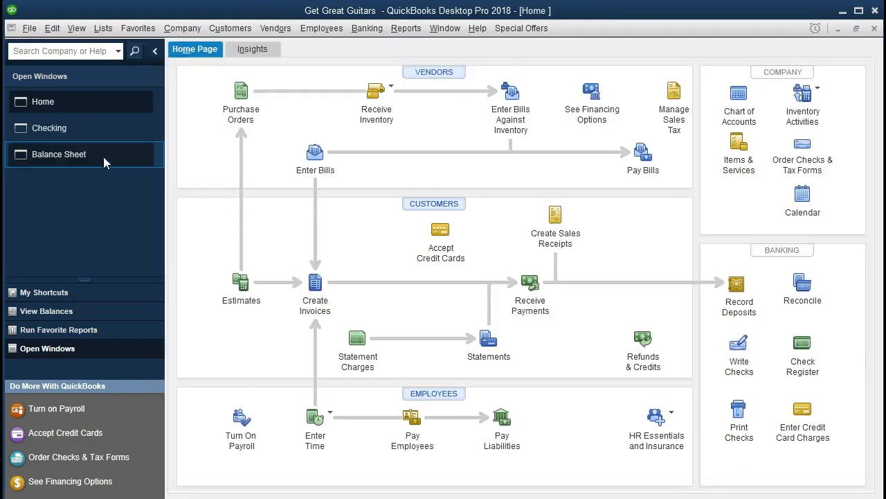